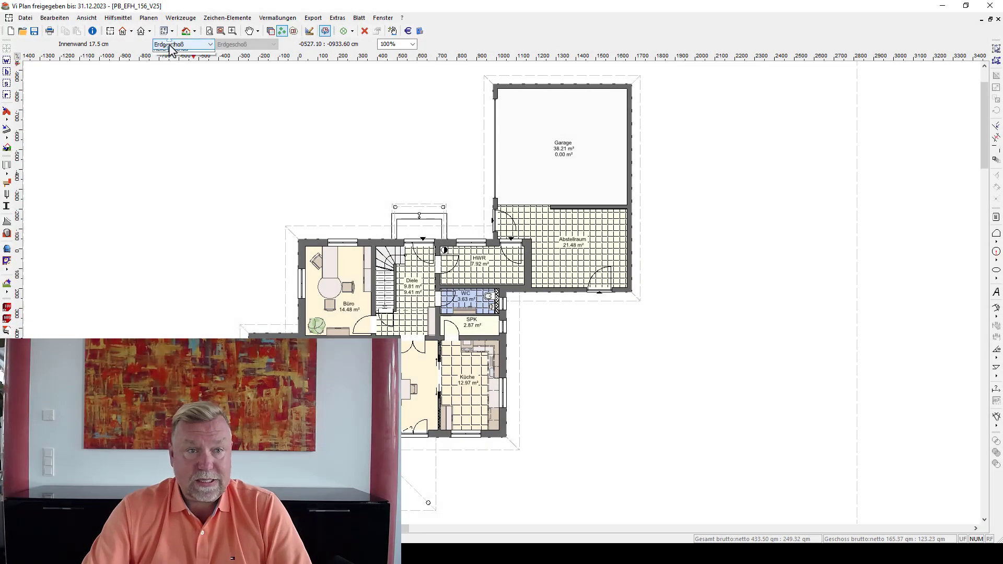
Show Obergeschoß 1, then check the roof's Dachbezugsgeschoss and Kniestock and cancel without changes
left_click(181, 45)
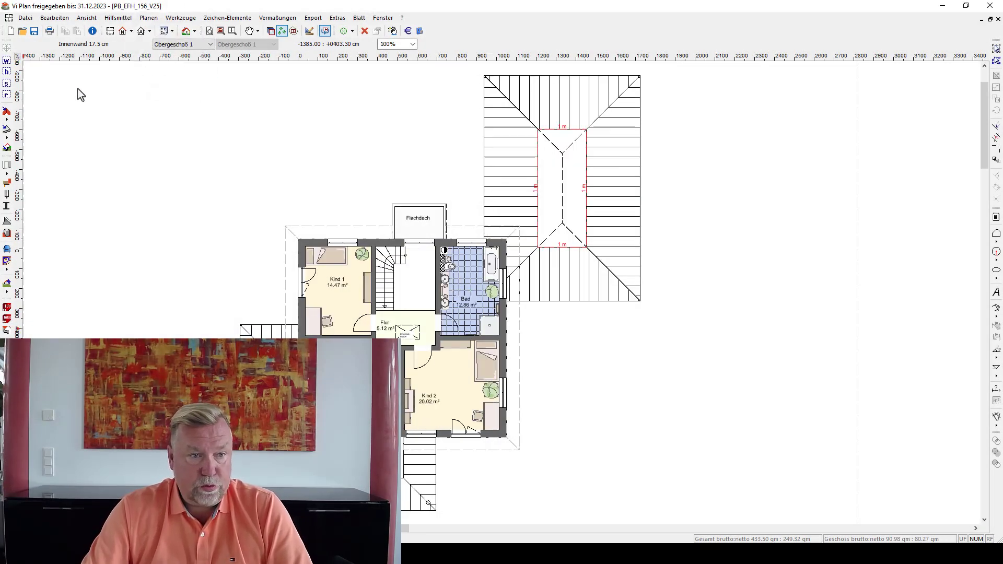
left_click(6, 111)
left_click(507, 127)
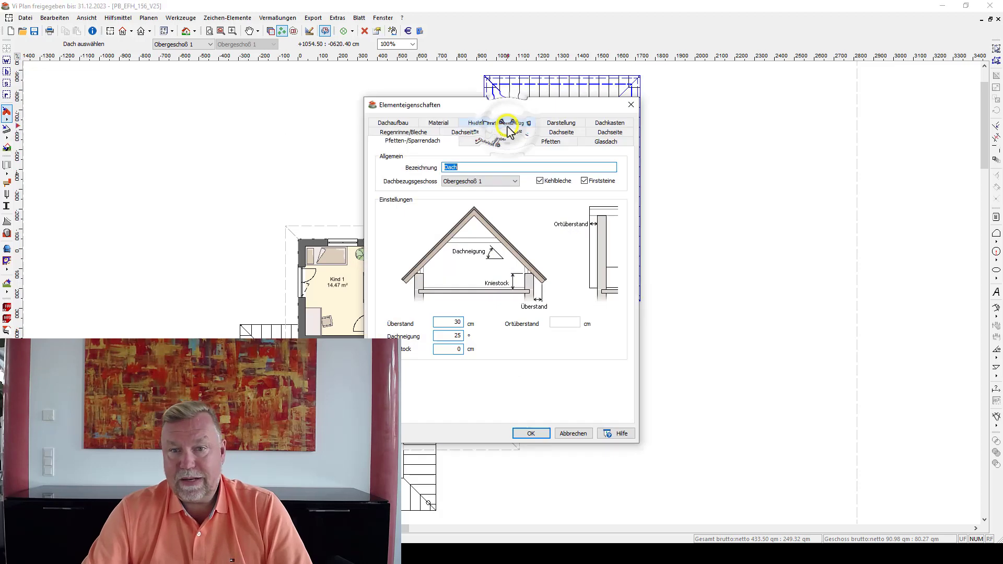
left_click(508, 181)
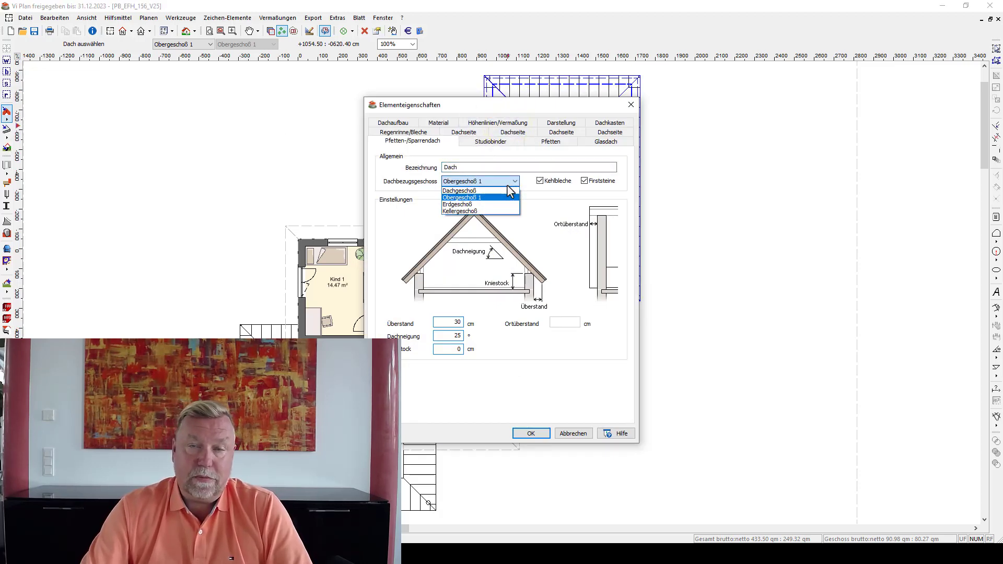
left_click(508, 185)
double_click(440, 349)
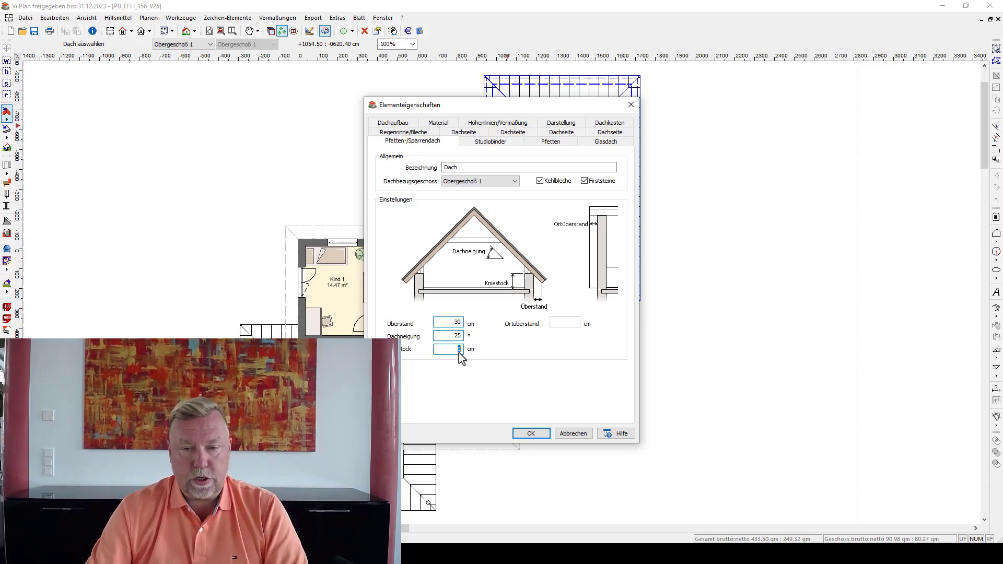
left_click(573, 433)
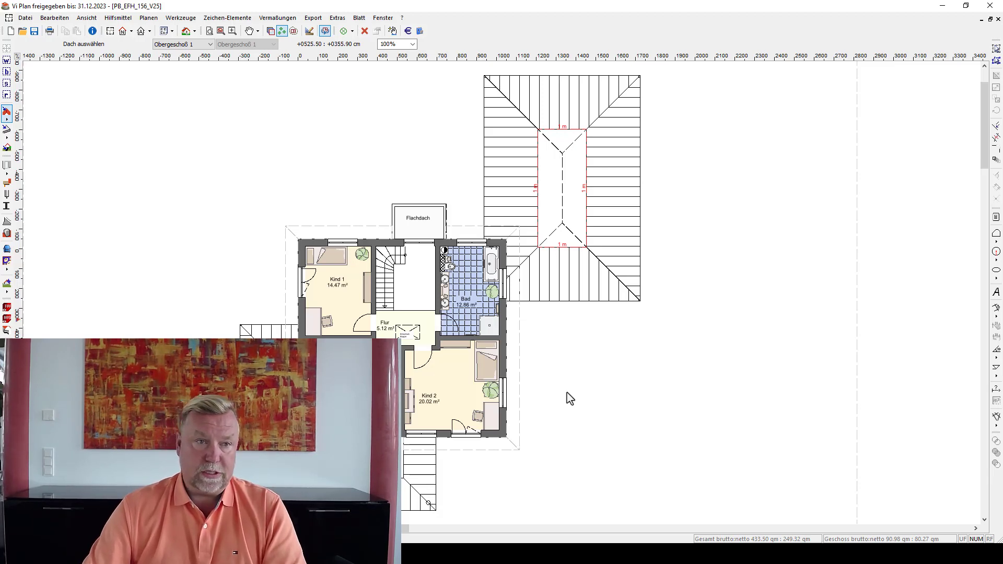
Set the Dächer variant to 'ab Geschossbereich gestrichelt und oberhalb als Punktlinie'
left_click(87, 17)
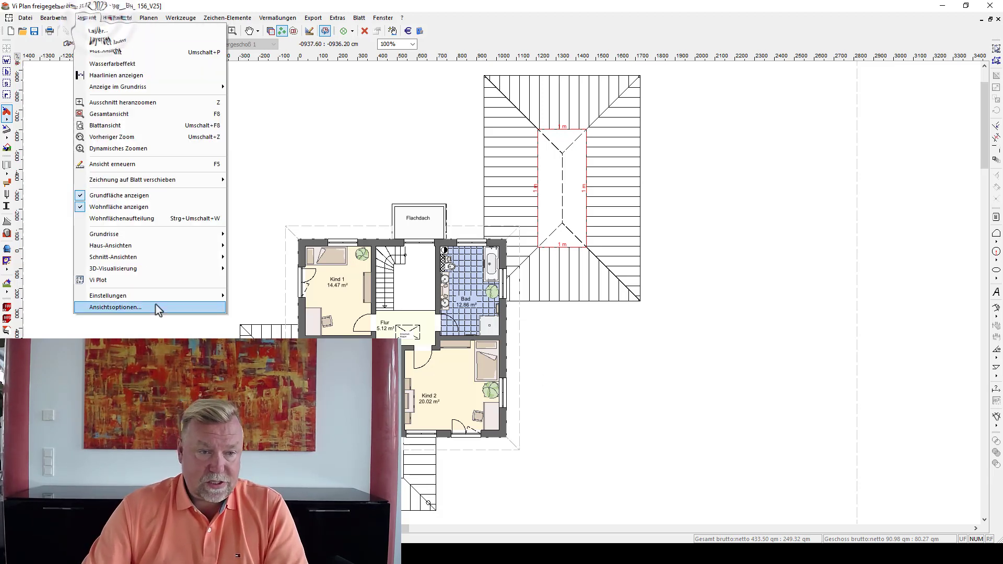
left_click(158, 312)
left_click(608, 116)
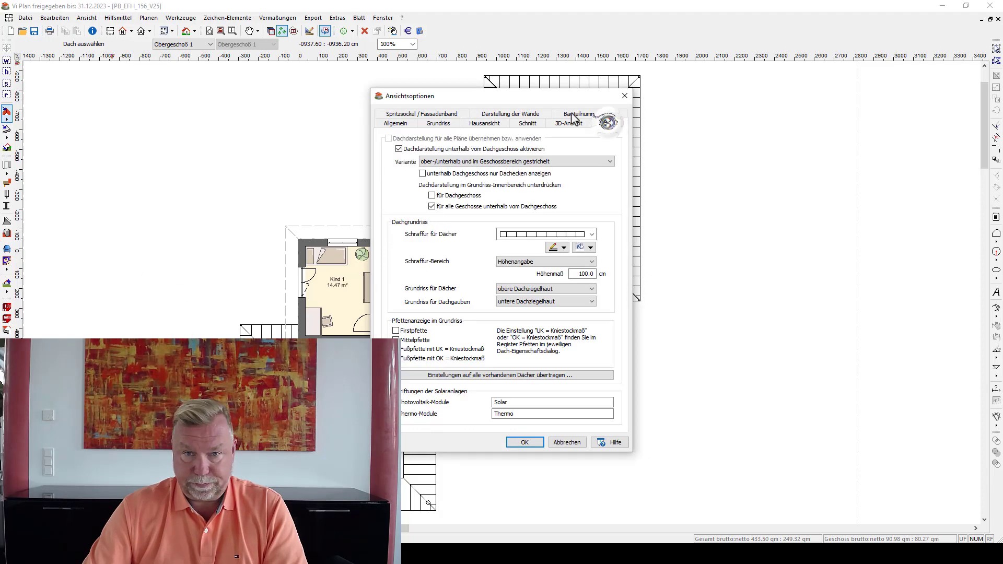
left_click_drag(551, 97, 821, 90)
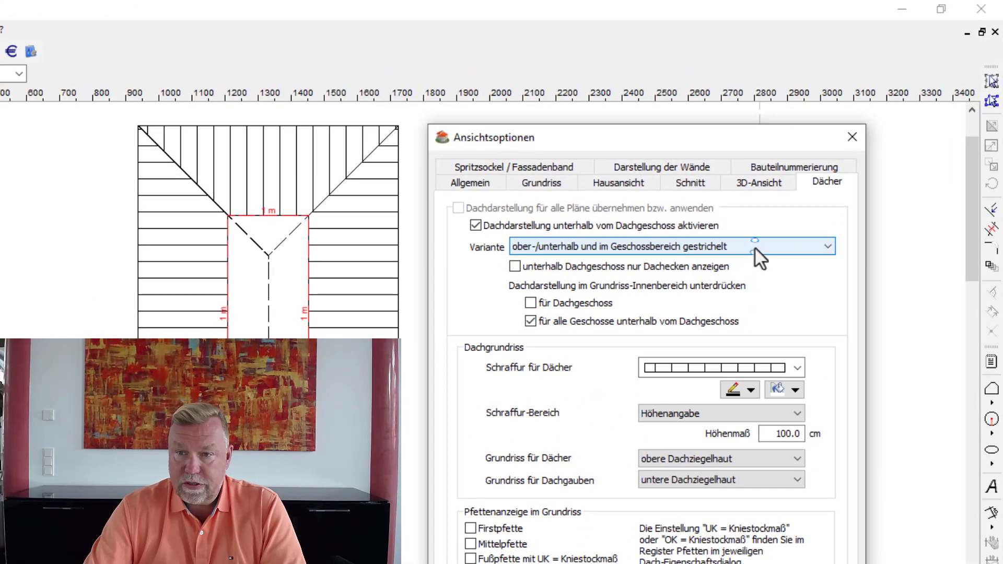
left_click(754, 246)
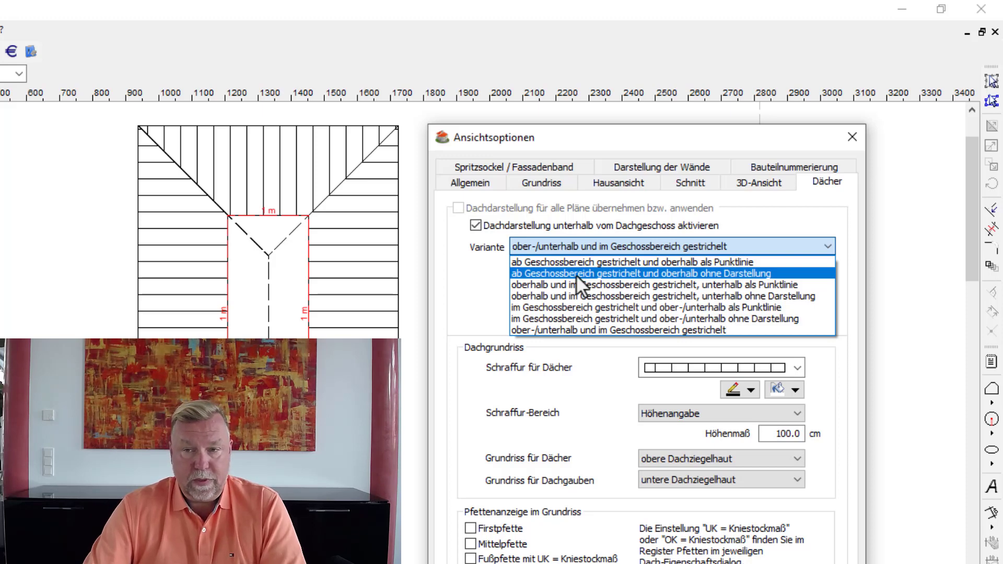
key("Down")
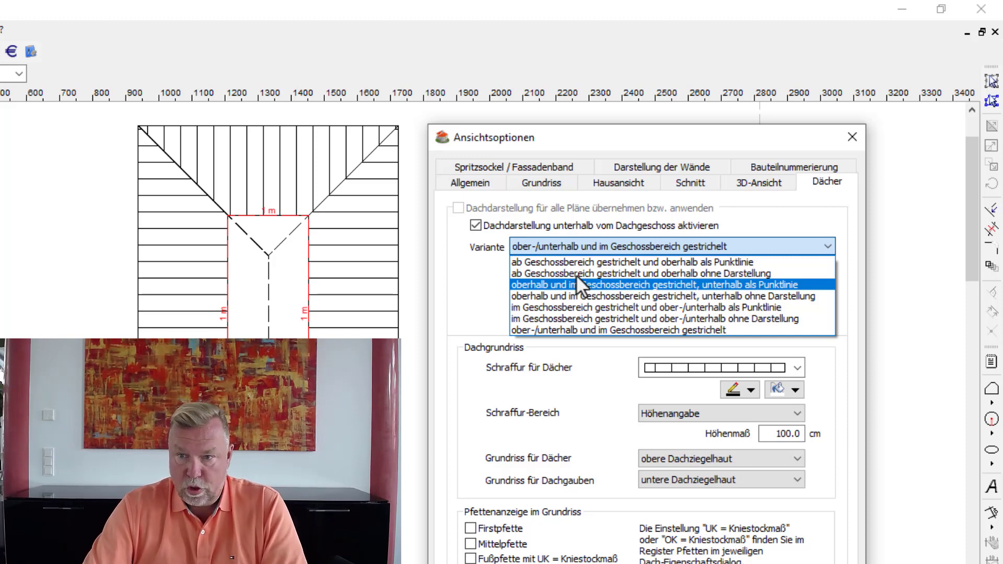
key("Down")
key("Down")
key("Down")
key("Up")
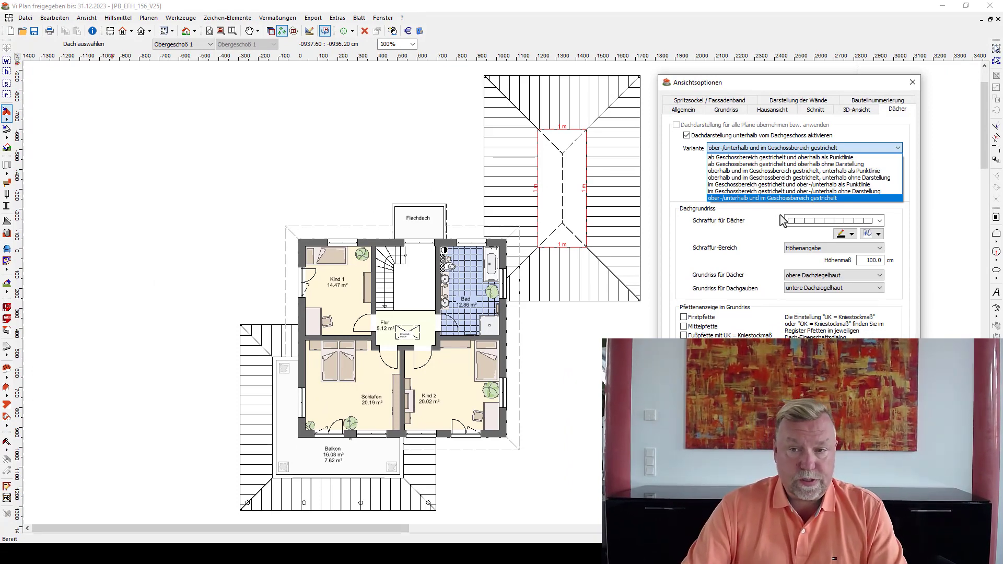
left_click(729, 160)
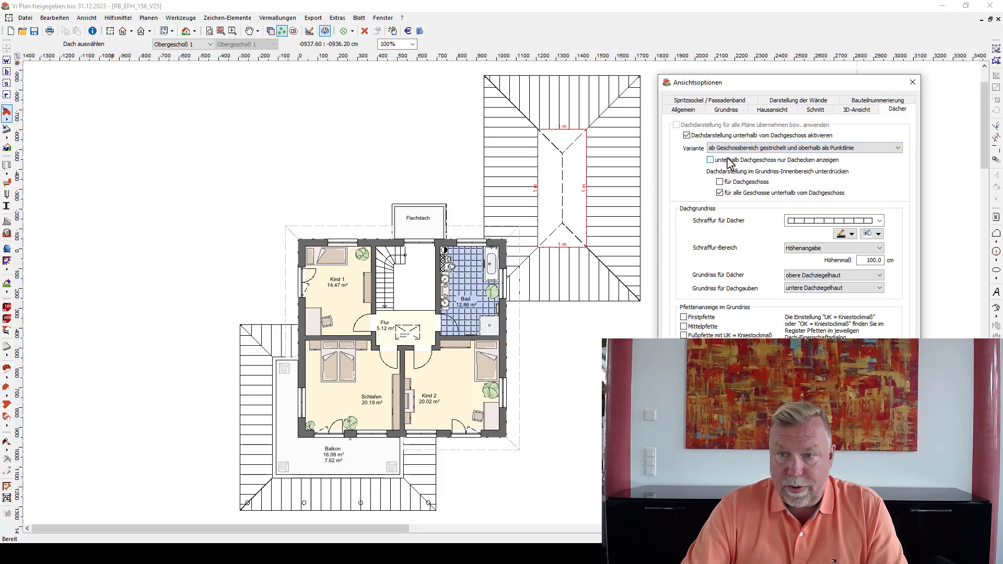
key("Return")
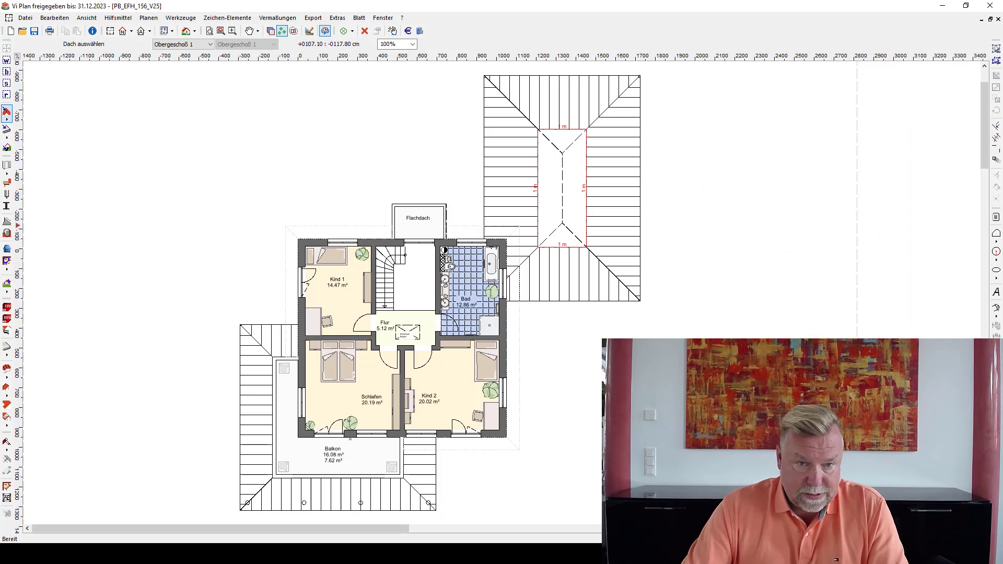
Show the Kellergeschoß plan, then the Erdgeschoß plan
left_click(186, 45)
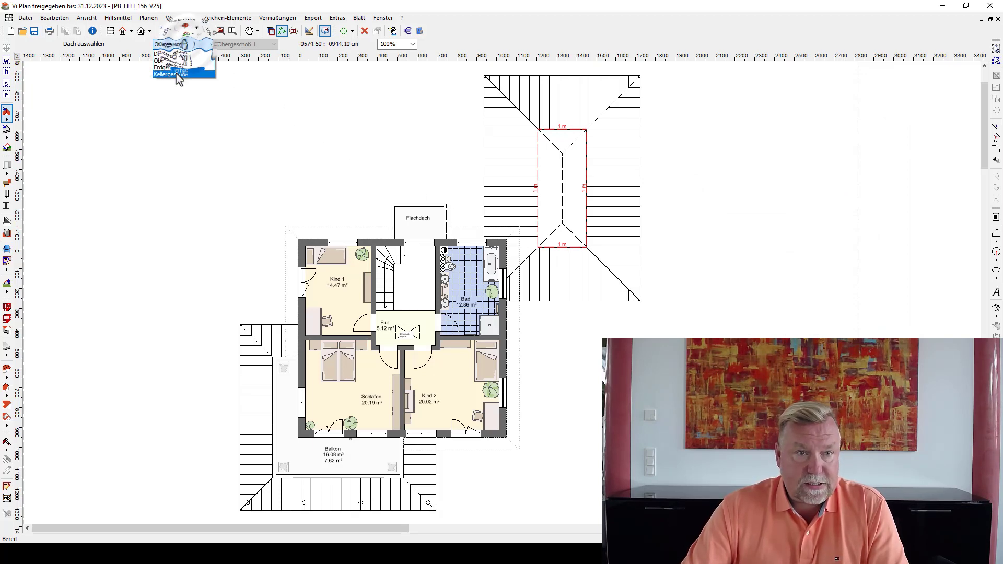
left_click(181, 76)
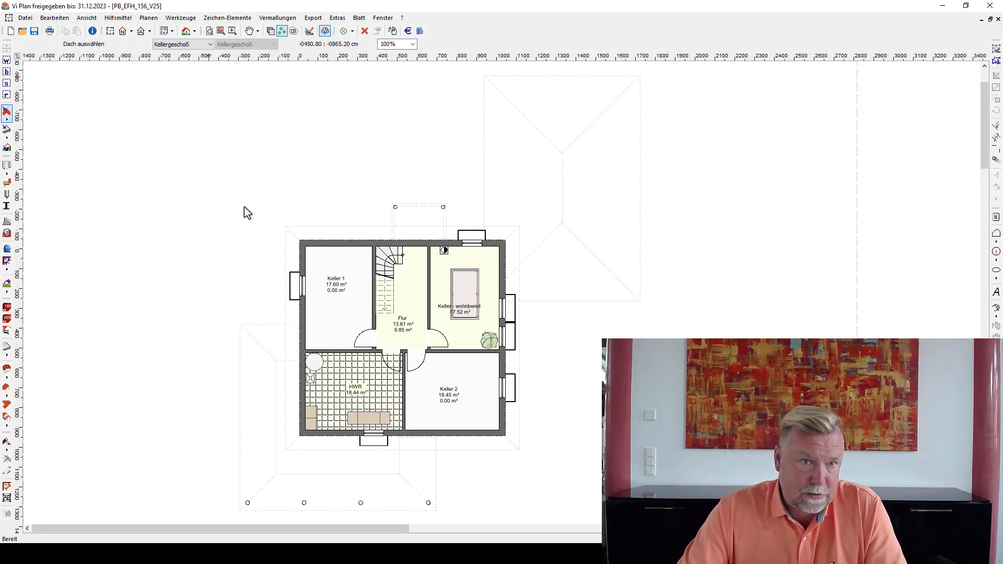
left_click(197, 45)
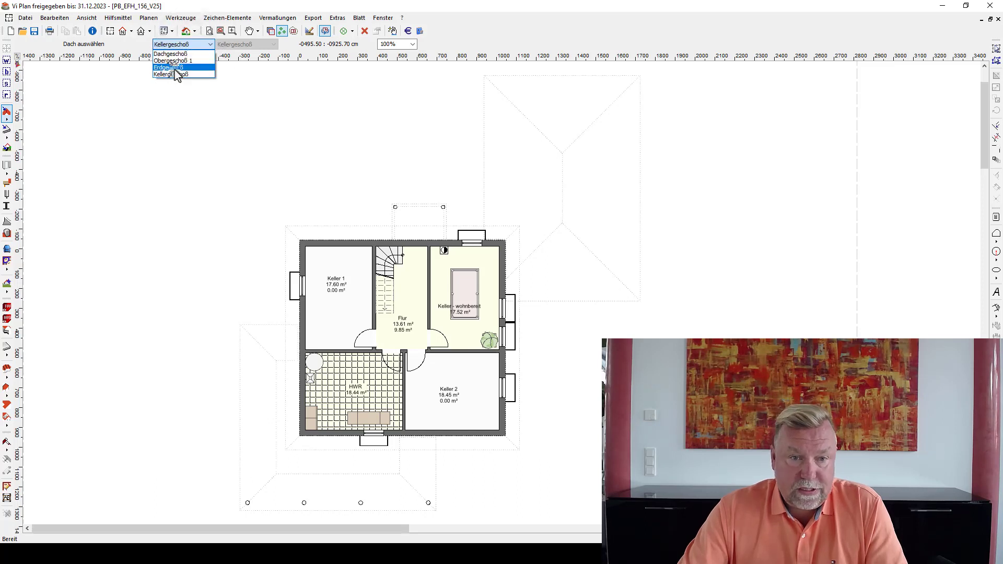
left_click(169, 67)
View Obergeschoß 1 and Dachgeschoß, then return to the Erdgeschoß plan
left_click(180, 46)
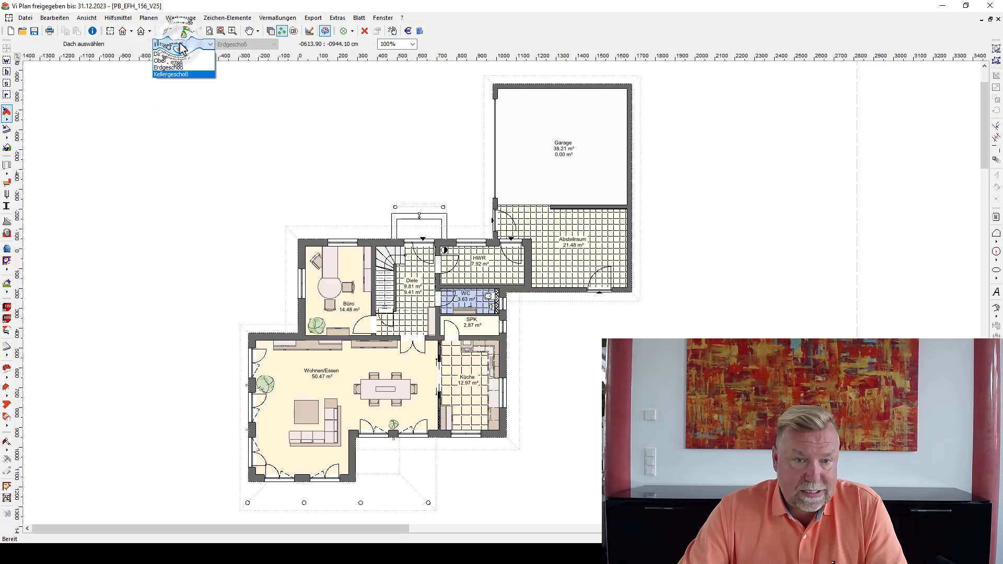
left_click(183, 68)
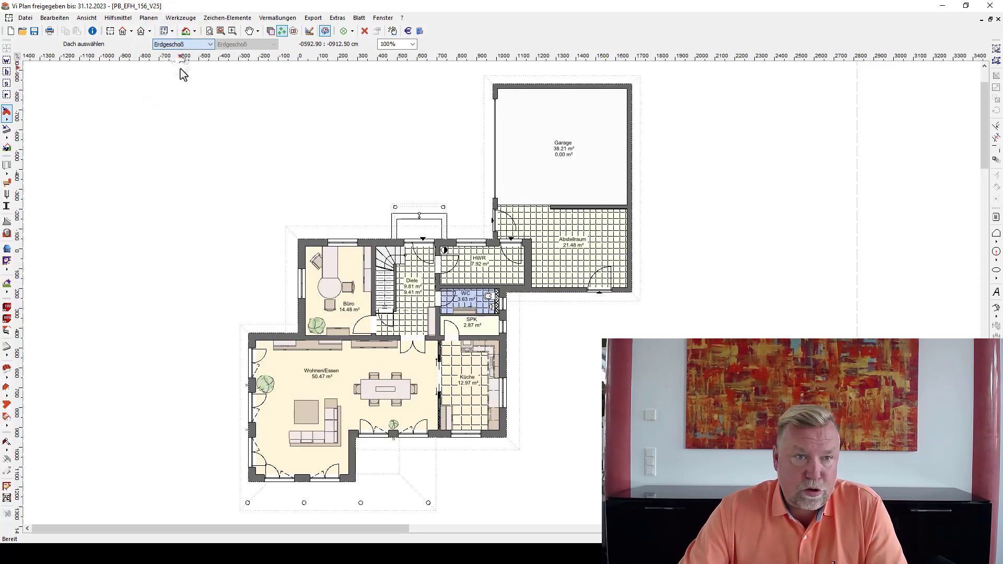
left_click(182, 45)
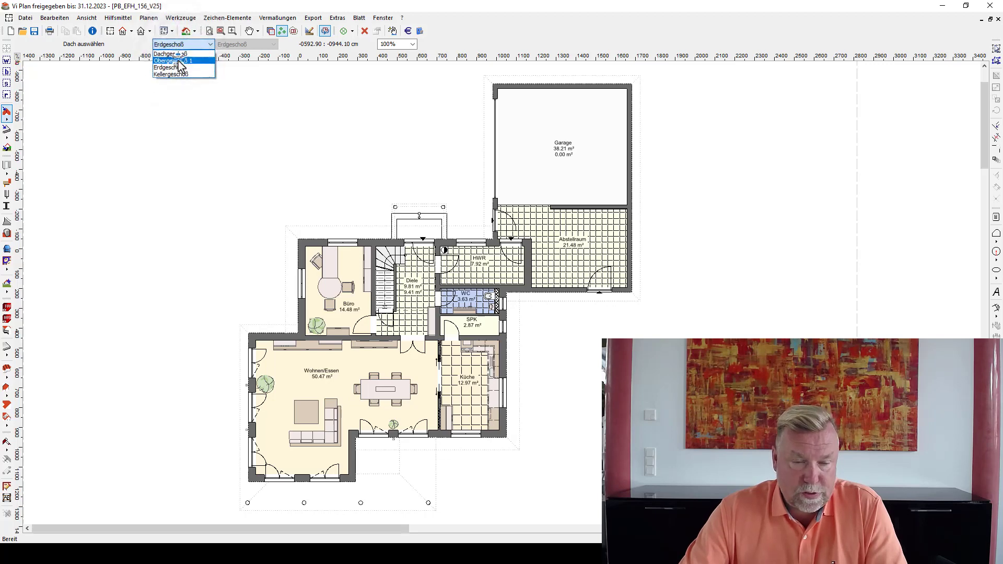
left_click(172, 61)
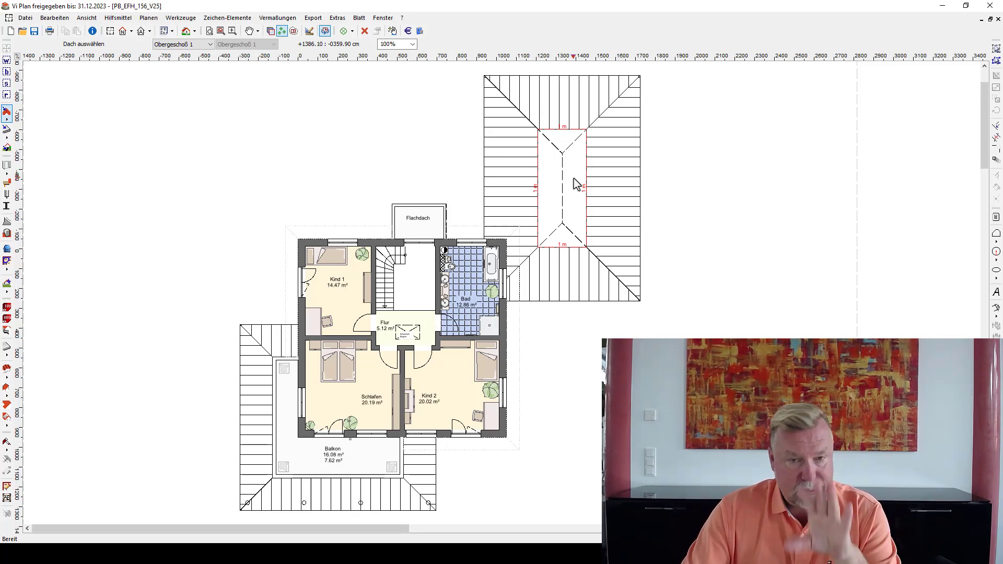
left_click(195, 45)
left_click(194, 57)
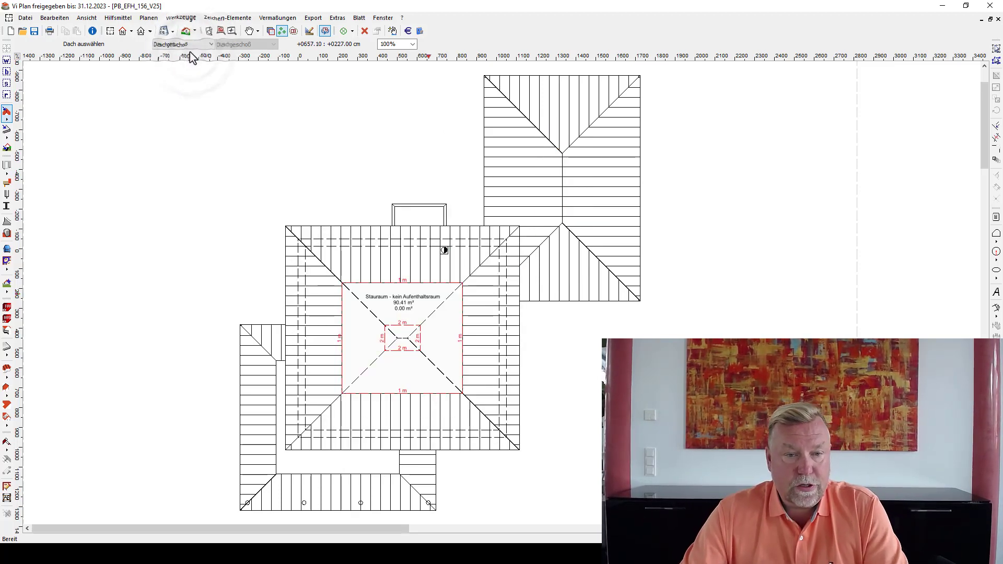
left_click(181, 45)
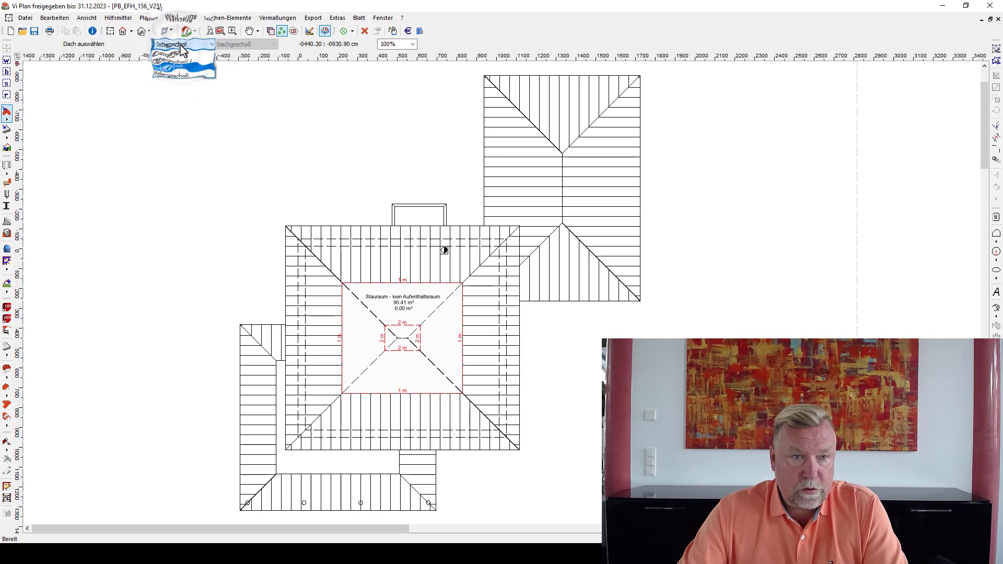
left_click(176, 67)
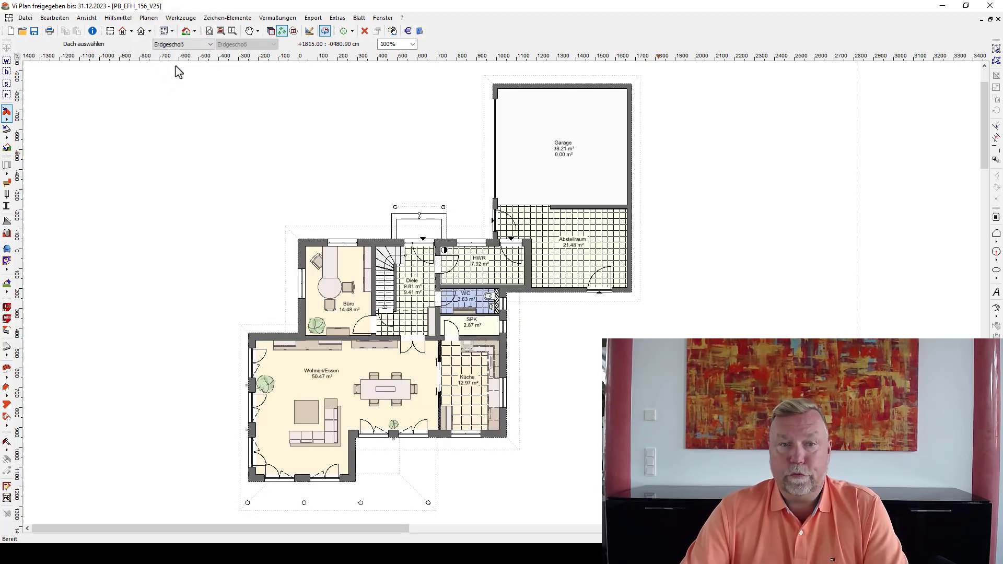
Pick a new Dächer display variant in the view options and apply it
left_click(87, 17)
left_click(104, 308)
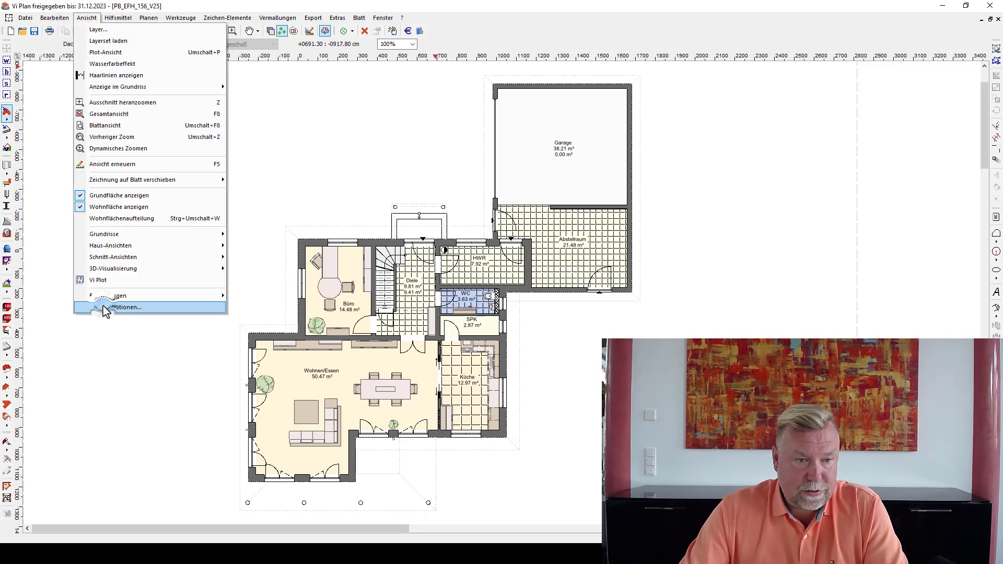
left_click(608, 124)
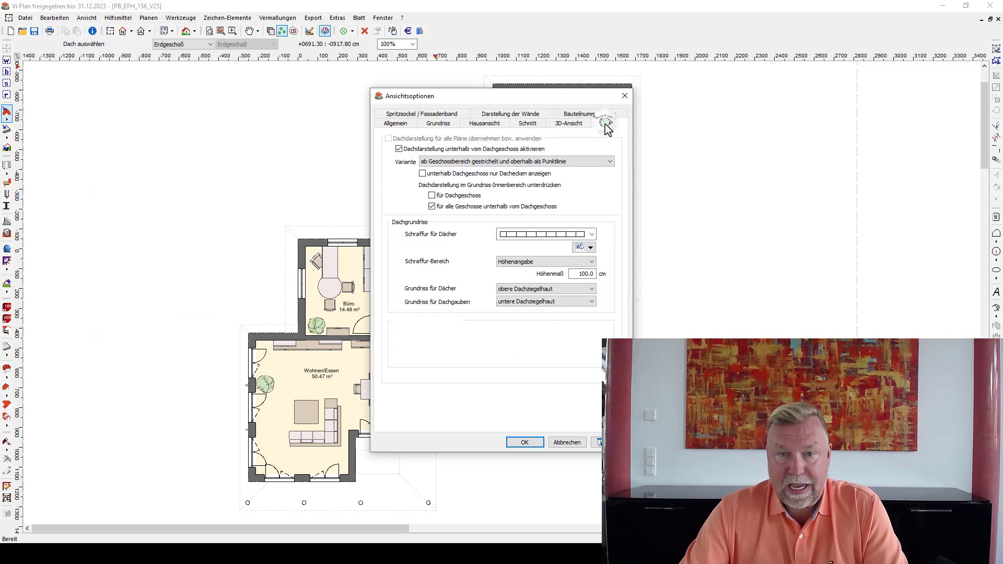
left_click(606, 165)
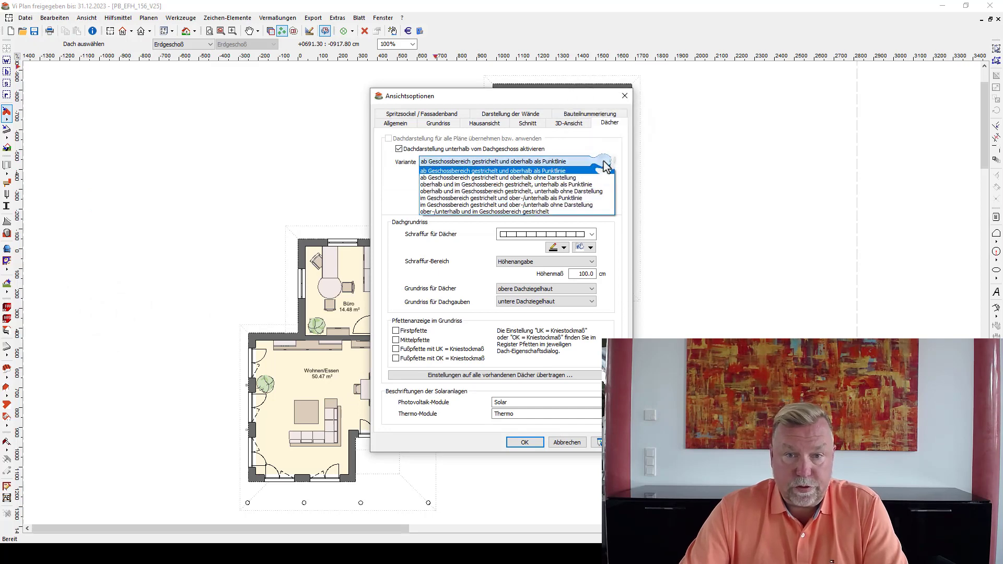
left_click(569, 178)
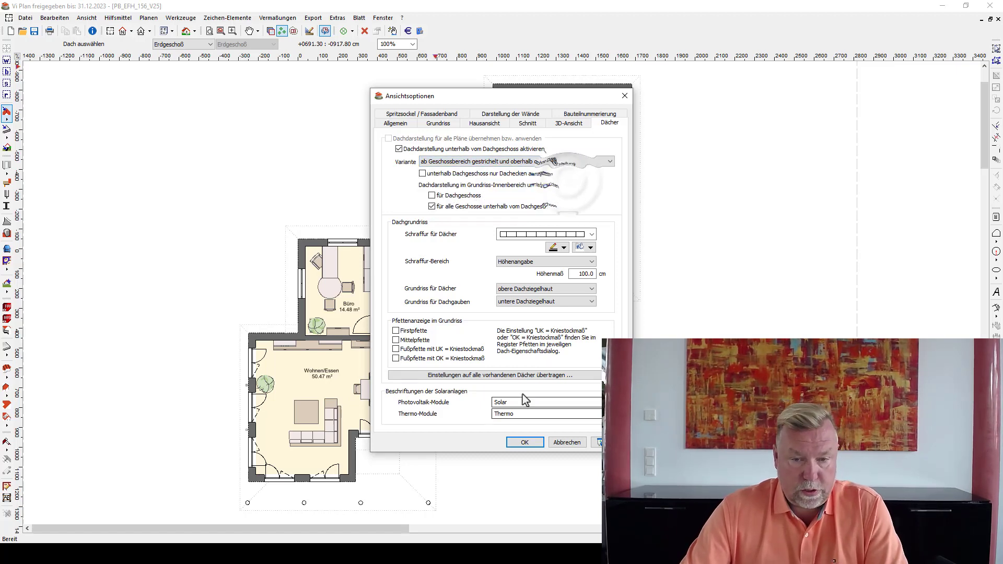
left_click(524, 442)
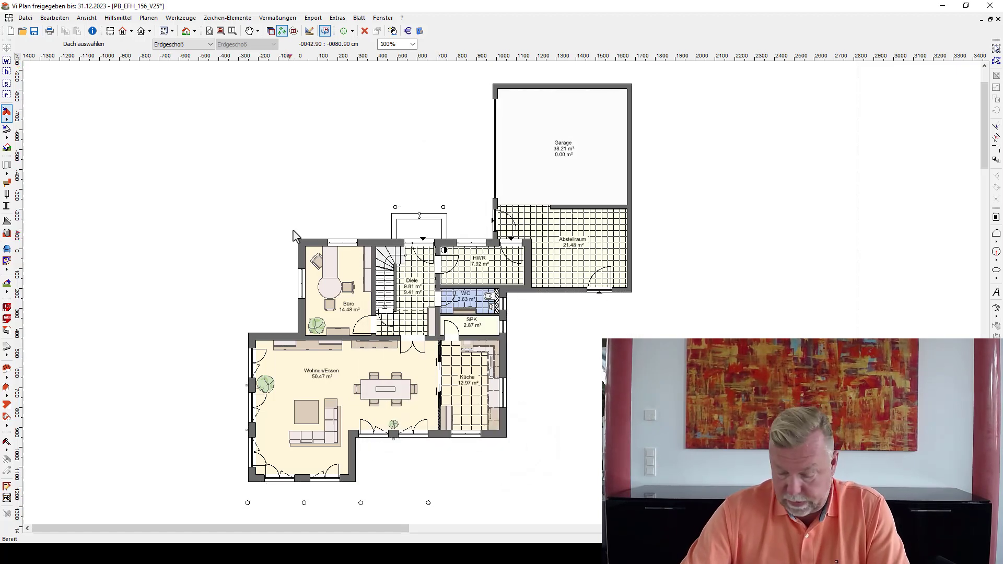
Page from the basement up through Erdgeschoß to Obergeschoß 1
key("Page_Down")
key("Page_Up")
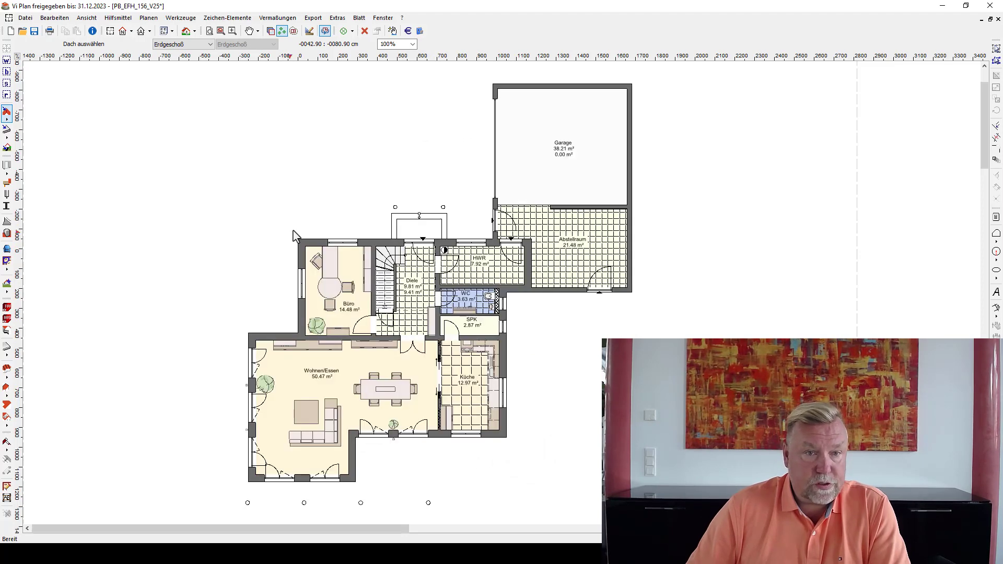
key("Page_Up")
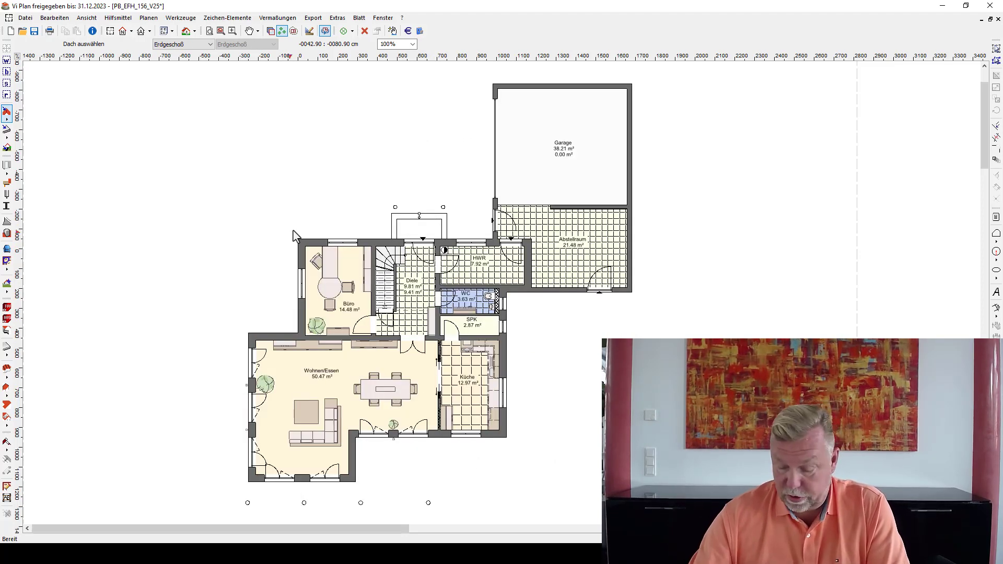
Apply the '…oberhalb als Punktlinie' roof variant while viewing Obergeschoß 1
left_click(88, 18)
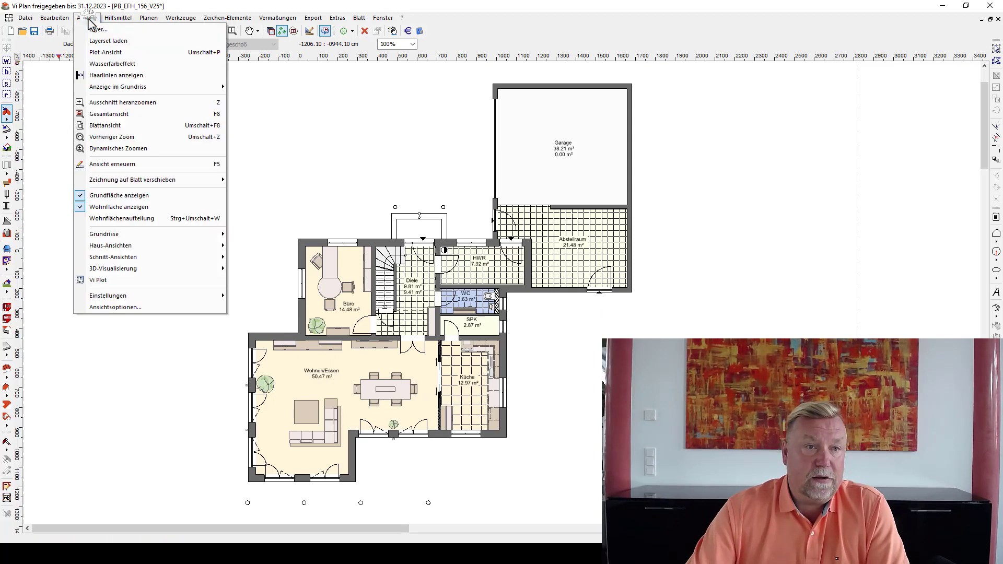
left_click(127, 308)
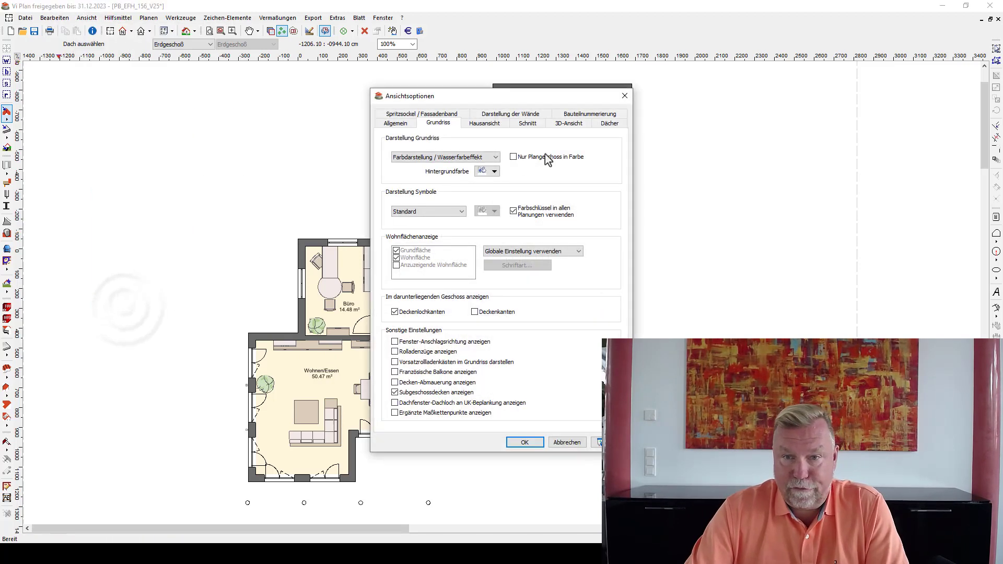
left_click(620, 125)
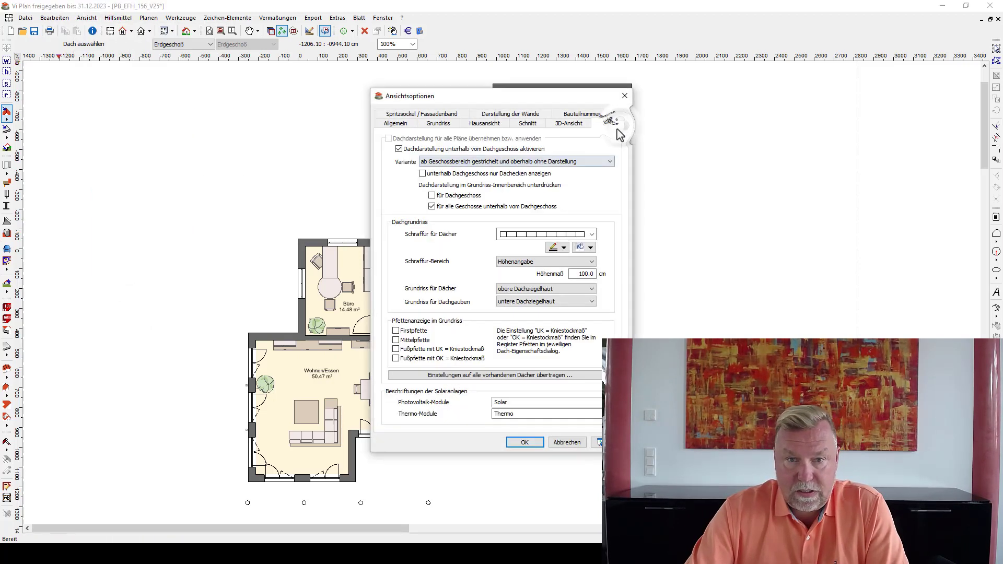
left_click(576, 163)
left_click(559, 168)
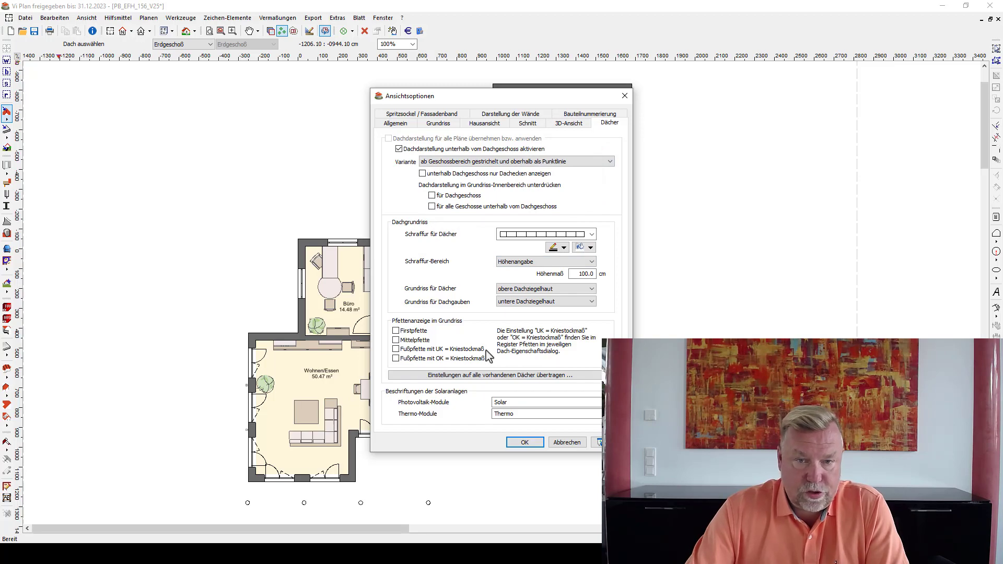
left_click(522, 442)
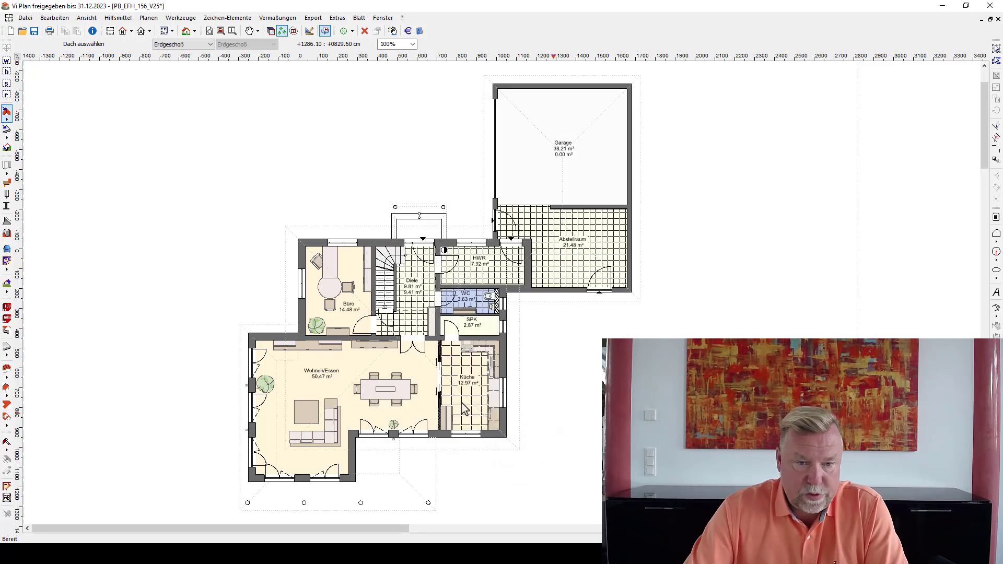
scroll(312, 302, "up", 2)
scroll(312, 302, "up", 3)
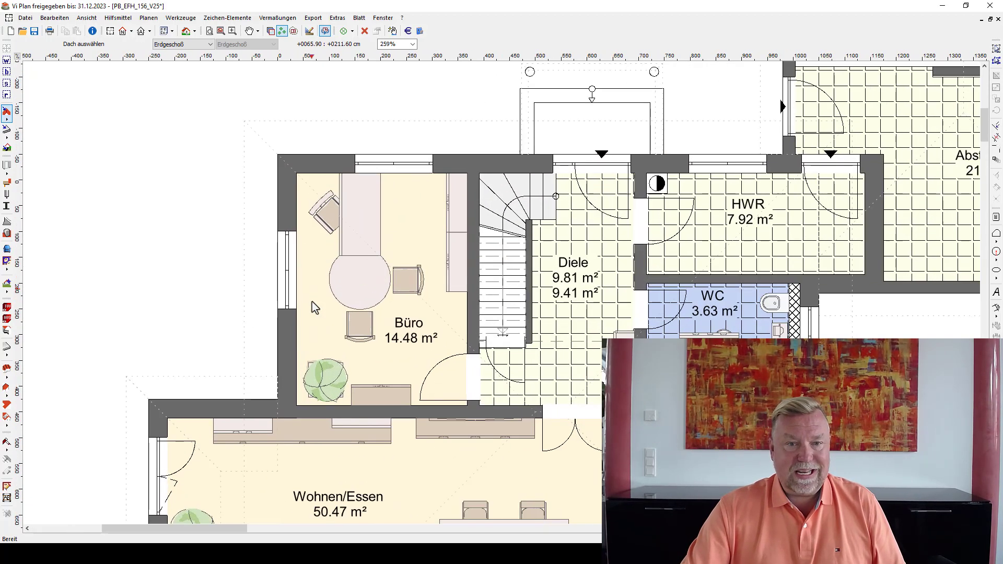
scroll(312, 302, "up", 1)
scroll(312, 302, "up", 1)
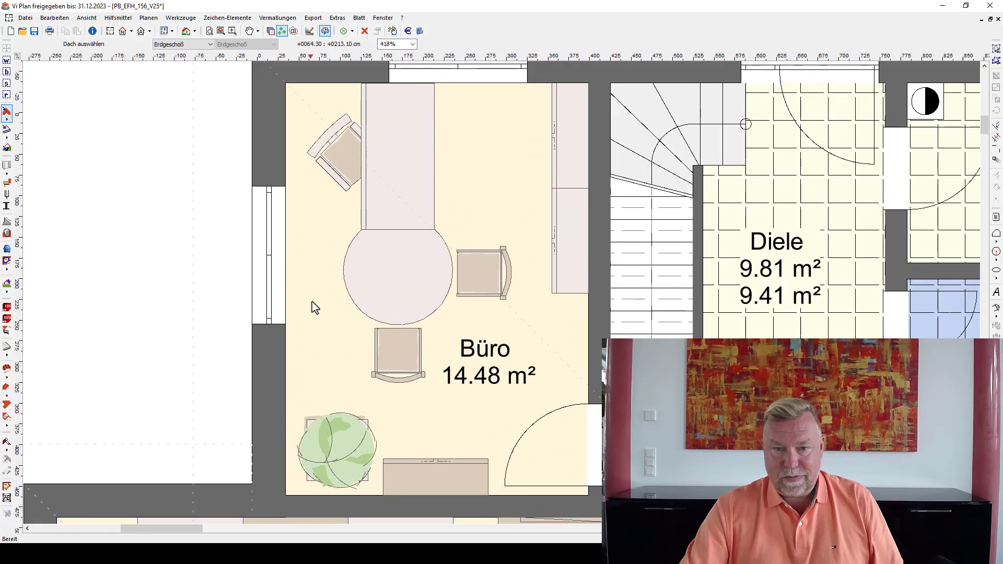
scroll(312, 308, "down", 1)
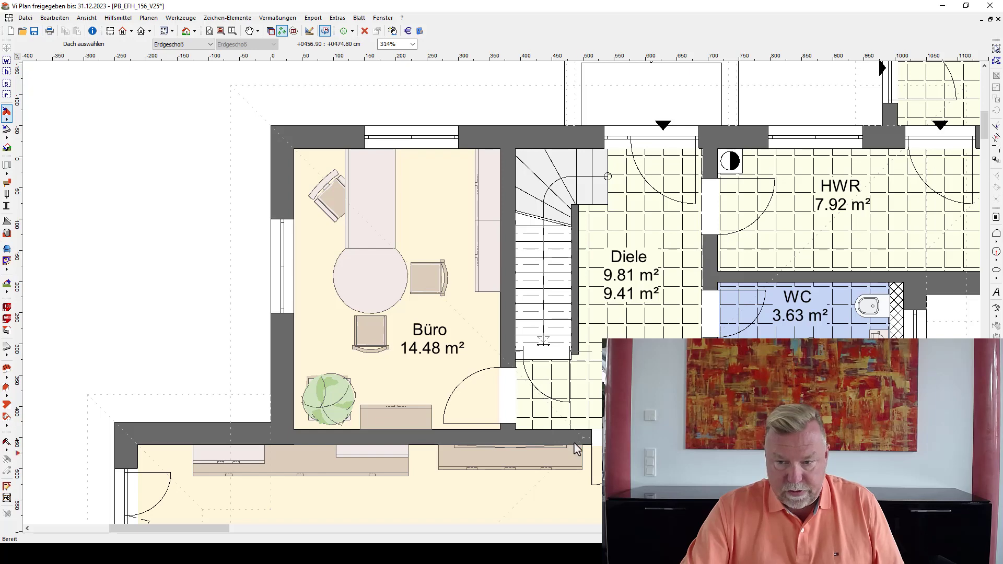
scroll(577, 448, "down", 1)
scroll(576, 448, "down", 2)
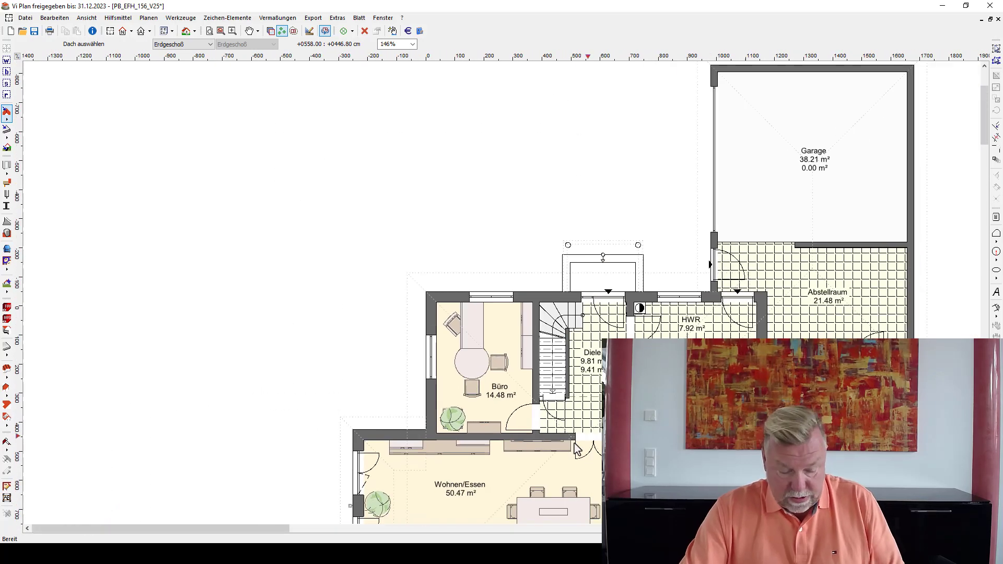
scroll(576, 448, "down", 1)
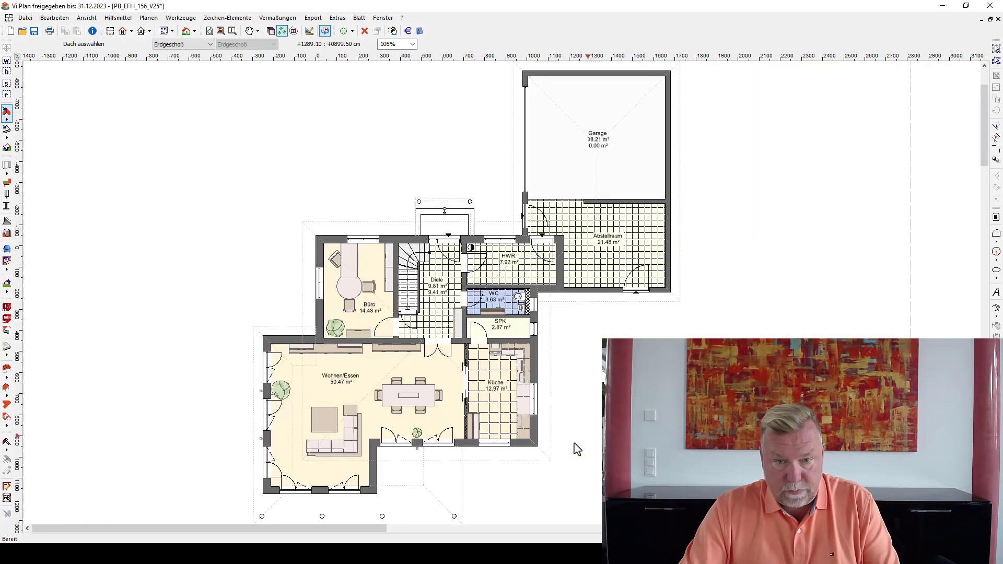
left_click(86, 18)
Enable 'für alle Geschosse unterhalb vom Dachgeschoss' and choose the '…unterhalb als Punktlinie' variant
left_click(138, 308)
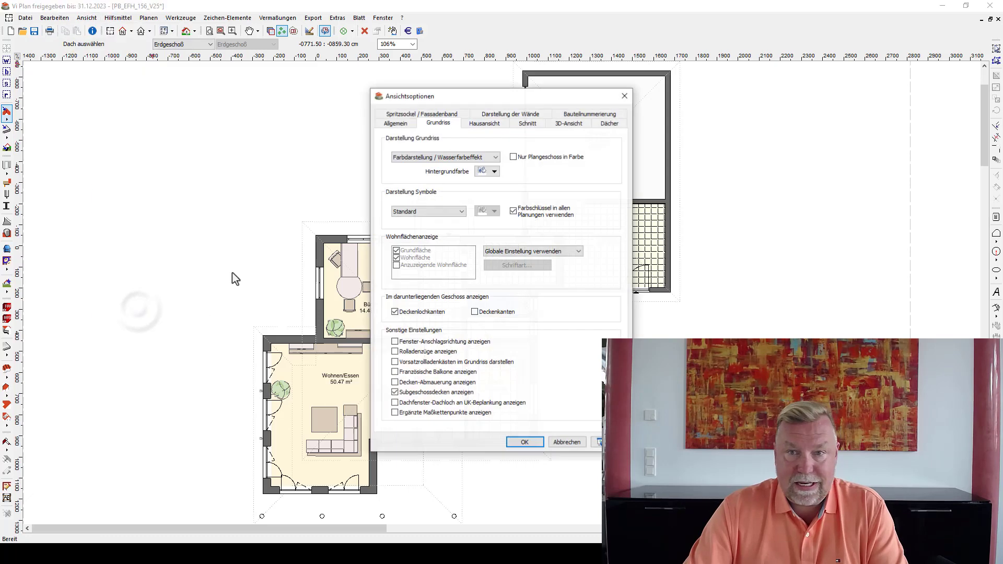
left_click(609, 123)
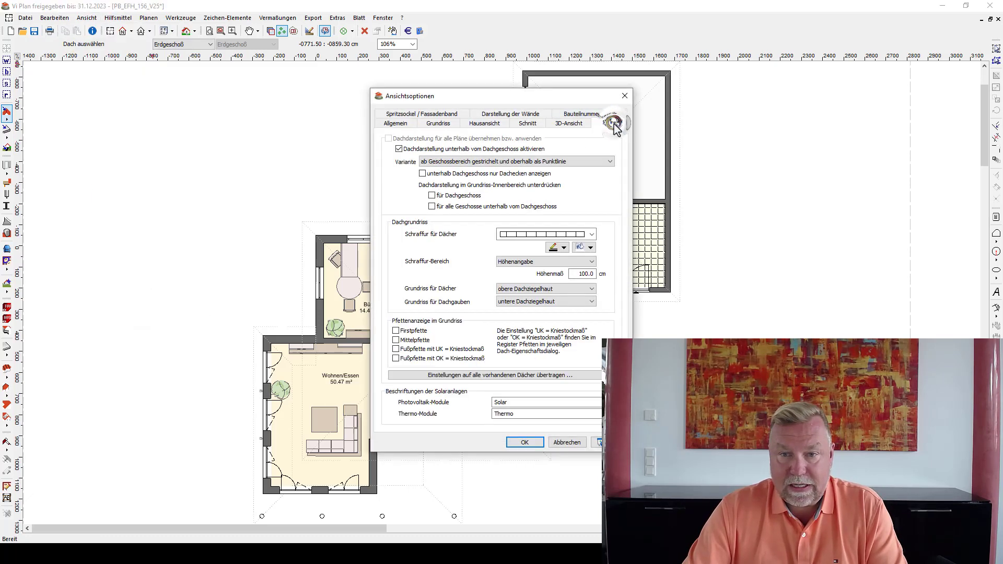
left_click(439, 197)
left_click(435, 196)
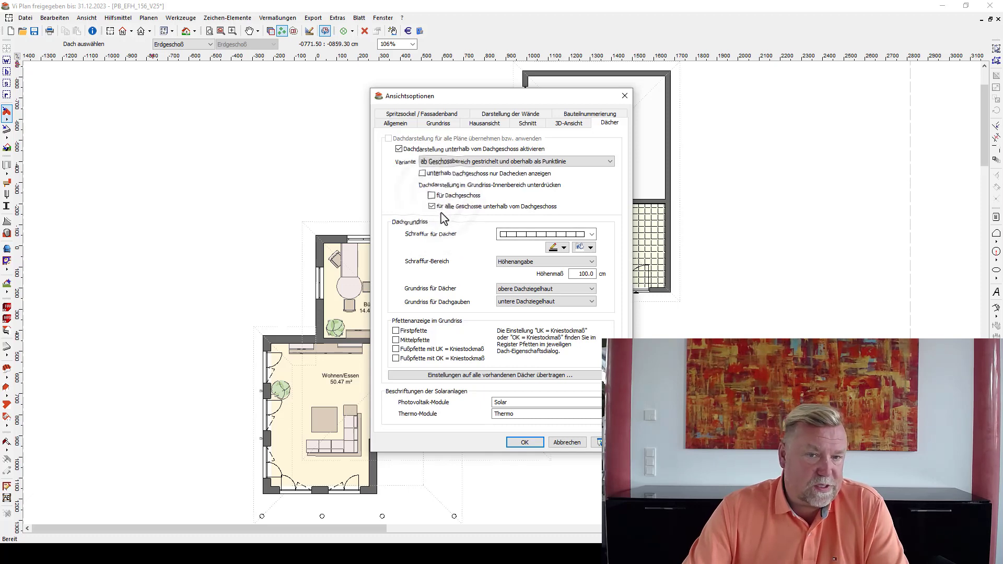
left_click(548, 162)
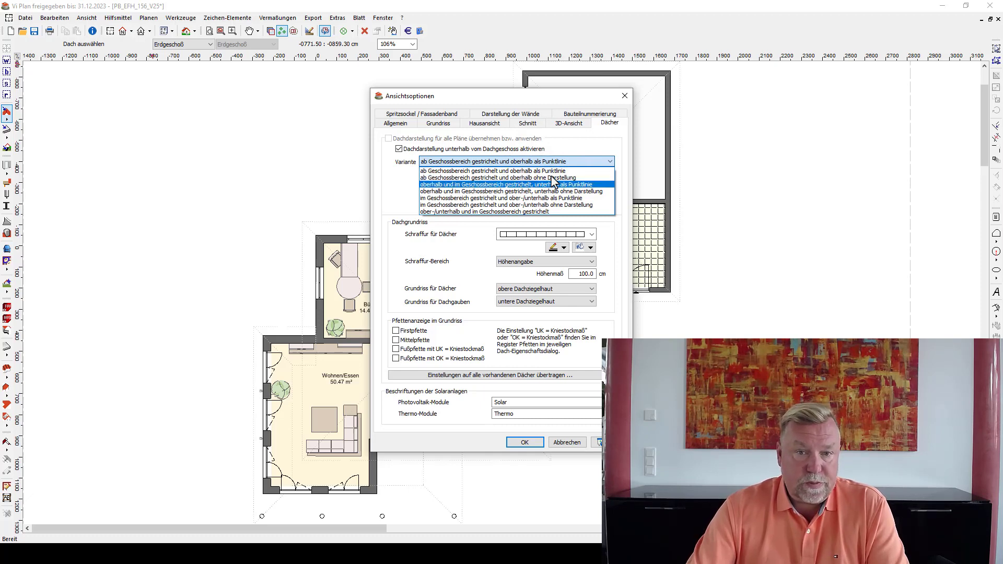
left_click(569, 185)
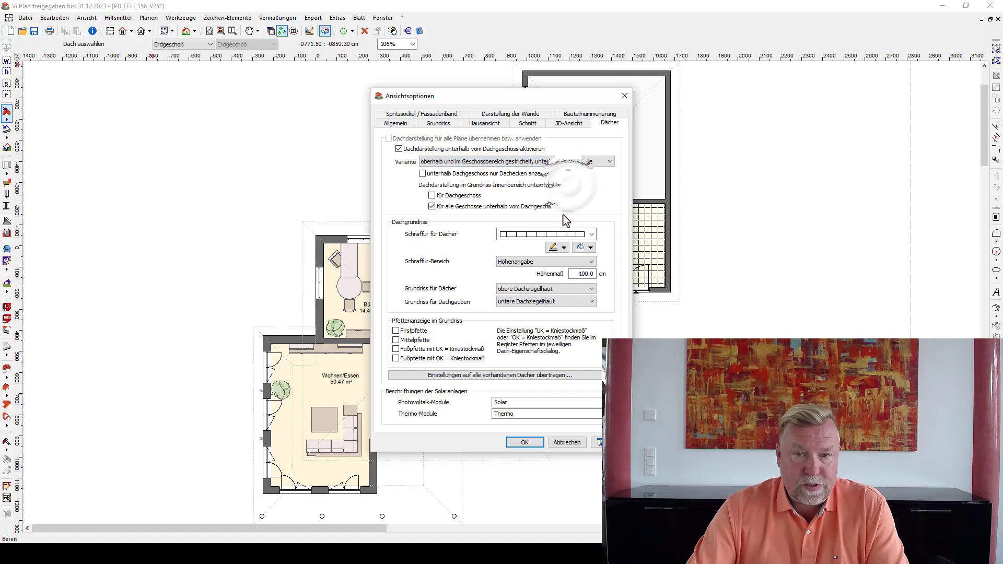
left_click(525, 444)
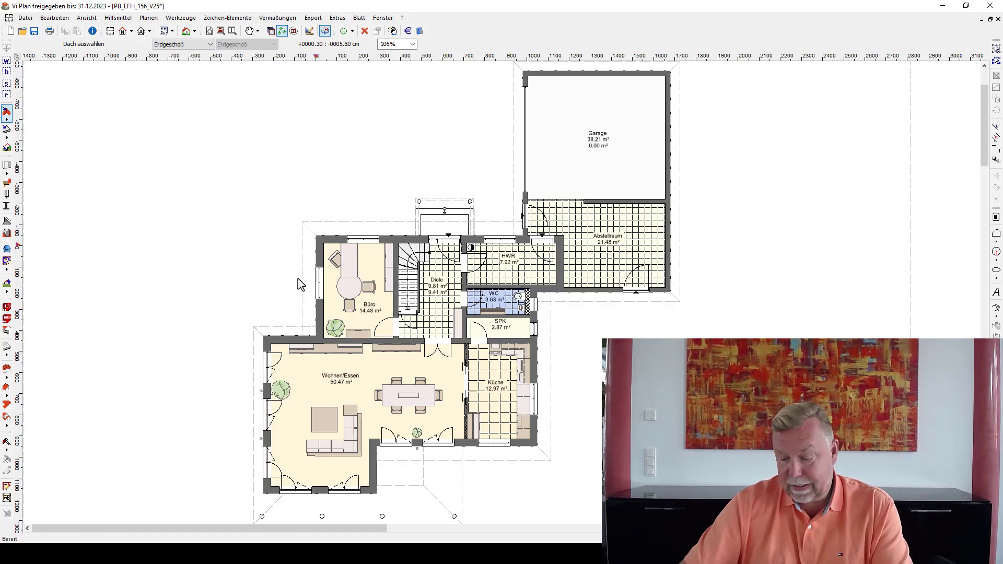
Page up from Erdgeschoß through Obergeschoß 1 to the Dachgeschoß plan
key("Page_Up")
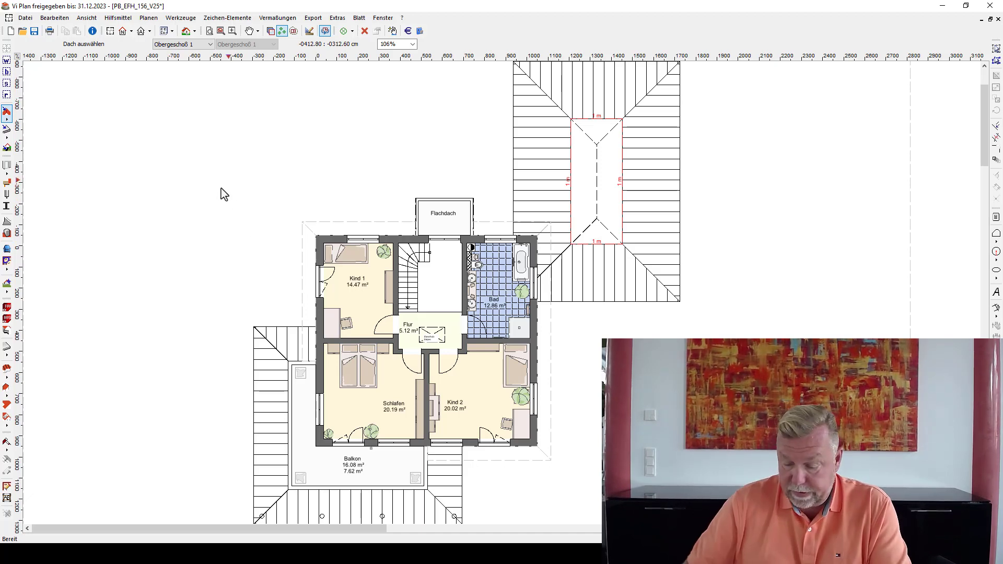
key("Page_Up")
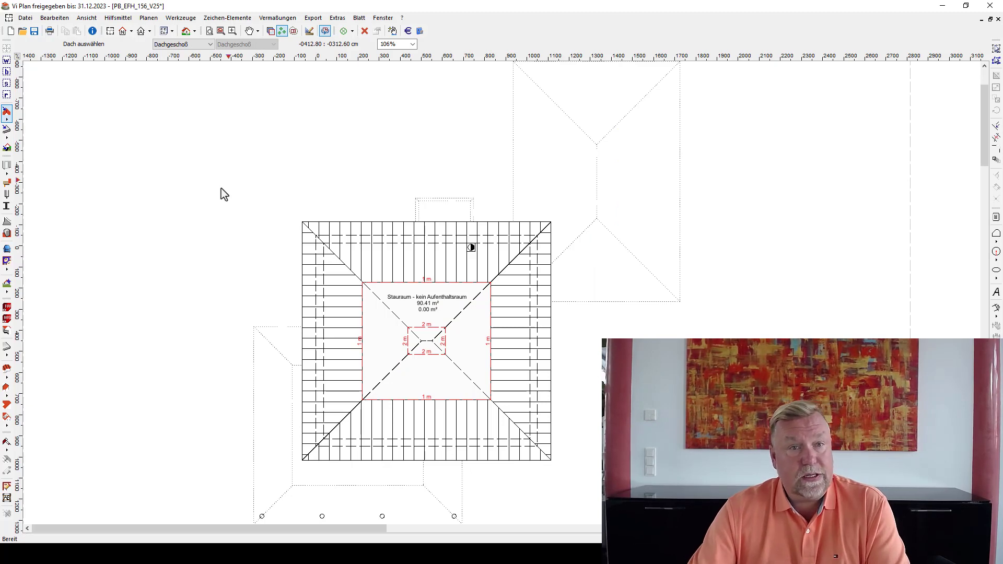
left_click(91, 23)
left_click(113, 310)
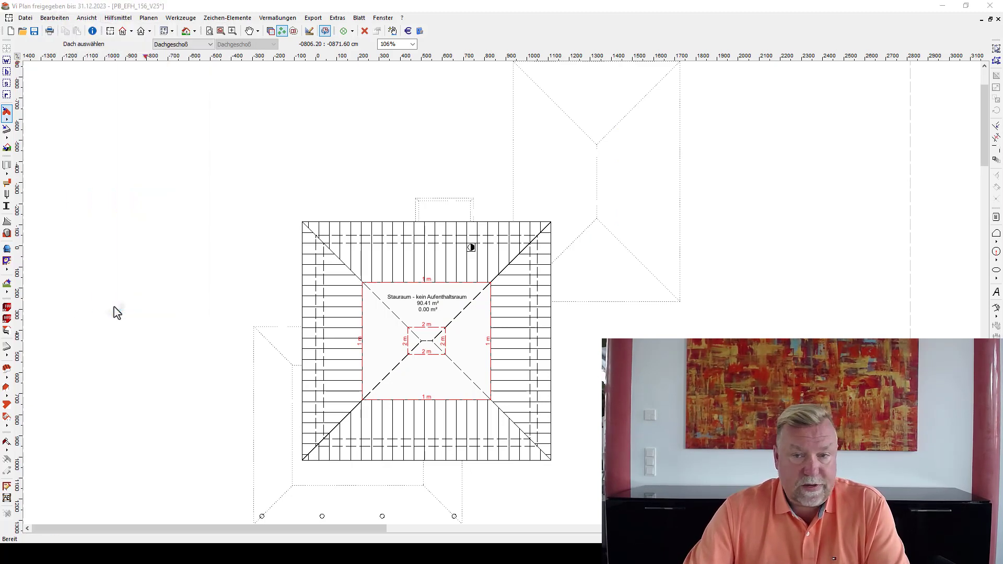
Switch the roof variant to 'oberhalb und im Geschossbereich gestrichelt, unterhalb ohne Darstellung'
left_click(610, 123)
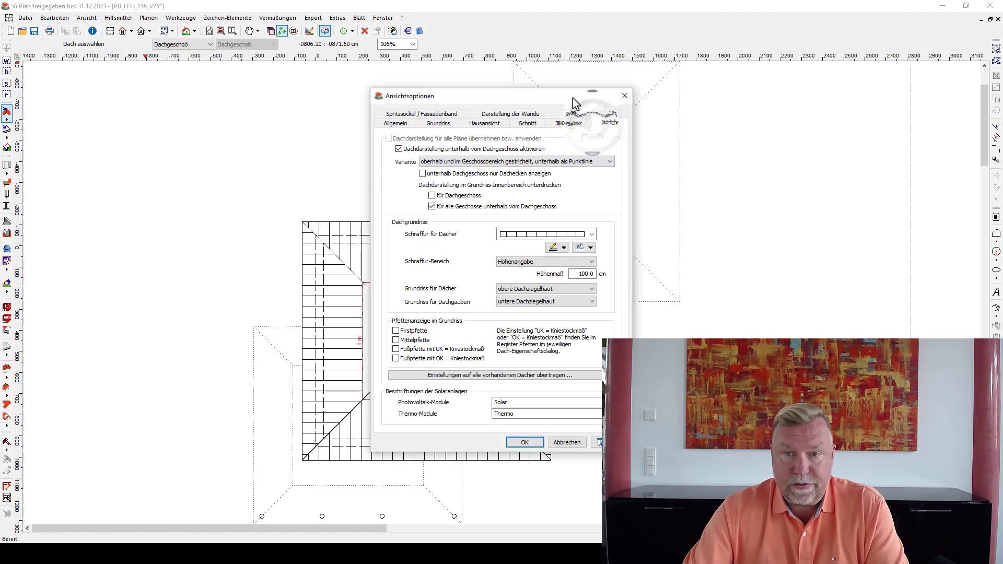
left_click_drag(574, 100, 897, 101)
left_click(933, 162)
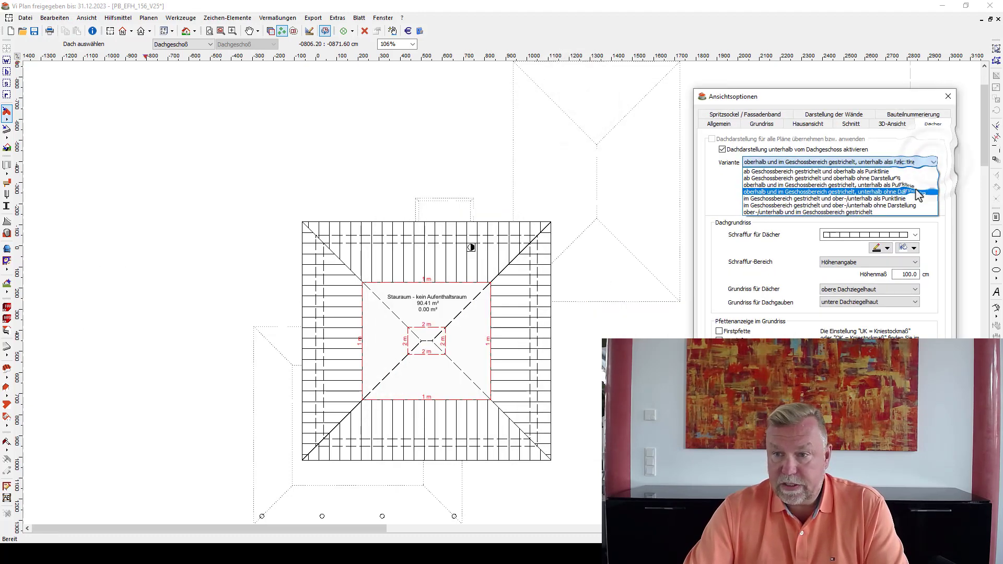
left_click(918, 191)
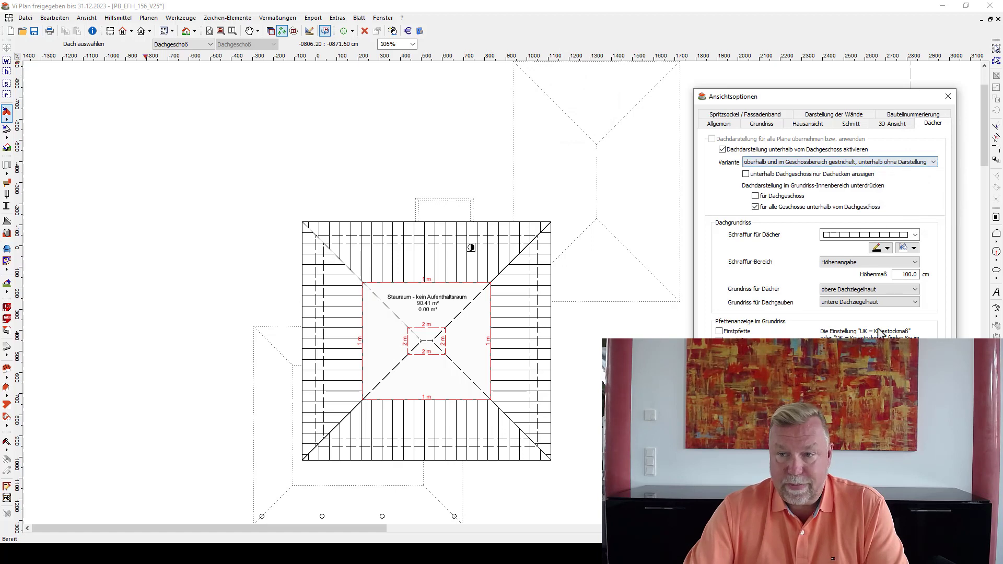
key("Return")
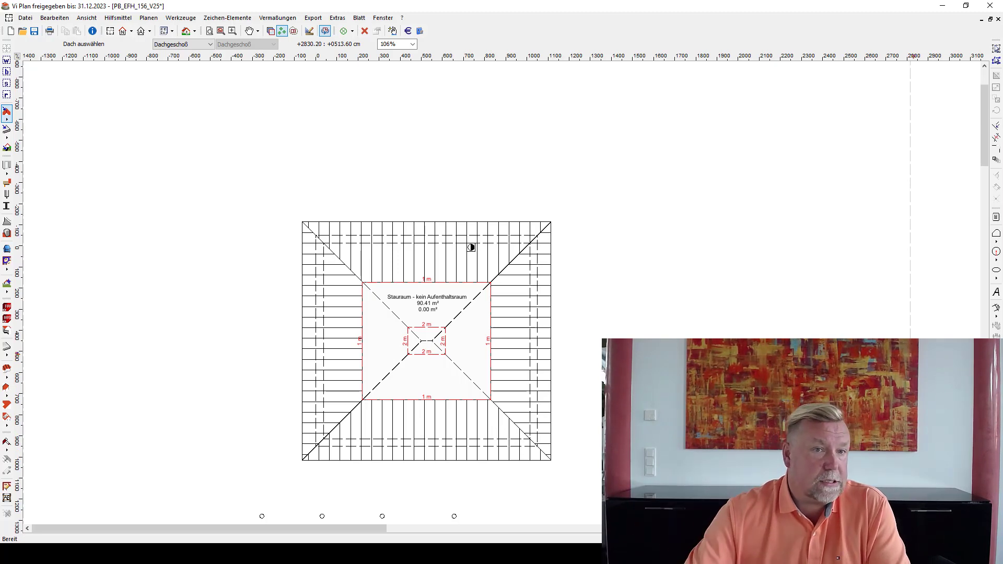
Briefly view Obergeschoß 1, then return to the Dachgeschoß plan
left_click(193, 46)
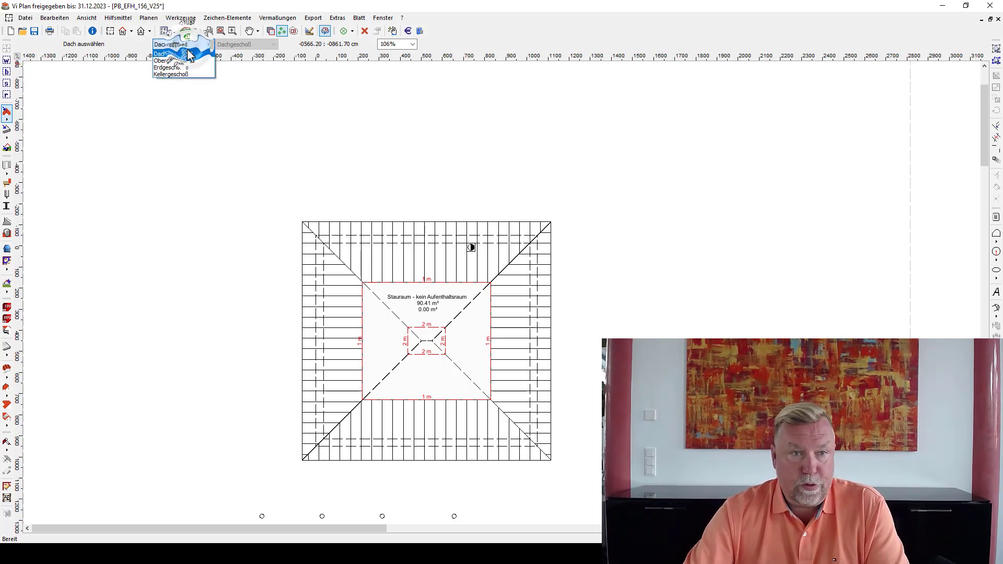
left_click(180, 62)
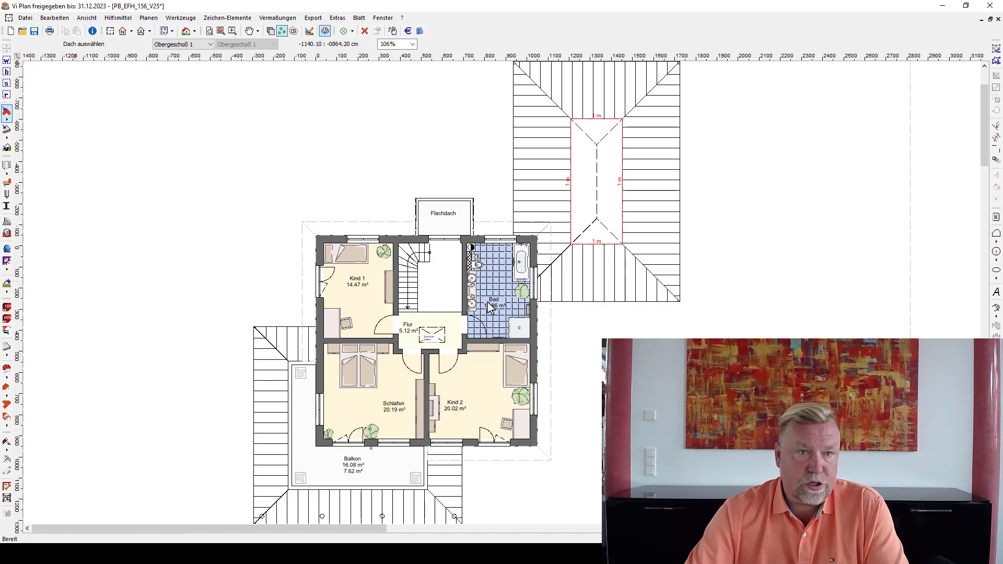
left_click(183, 46)
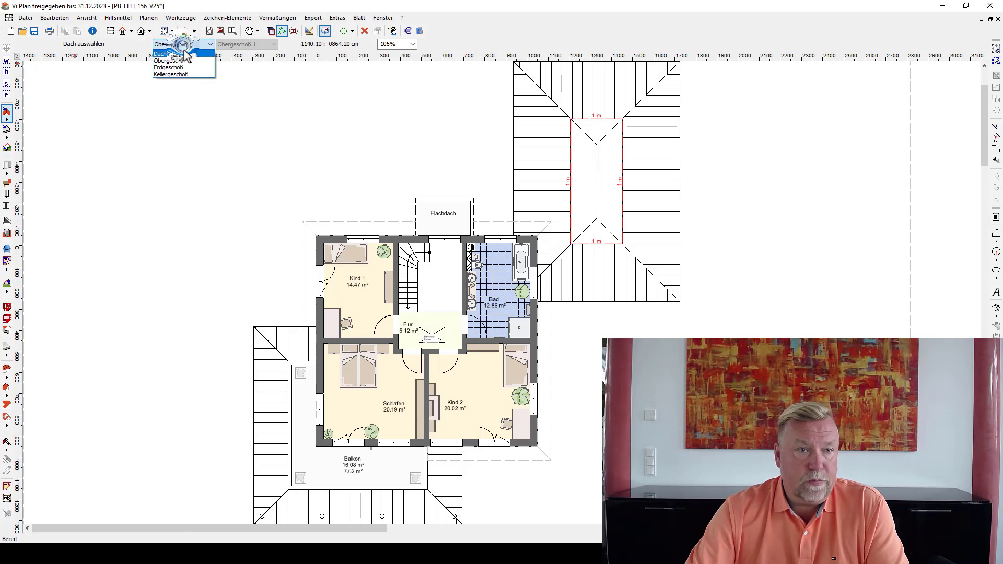
left_click(86, 19)
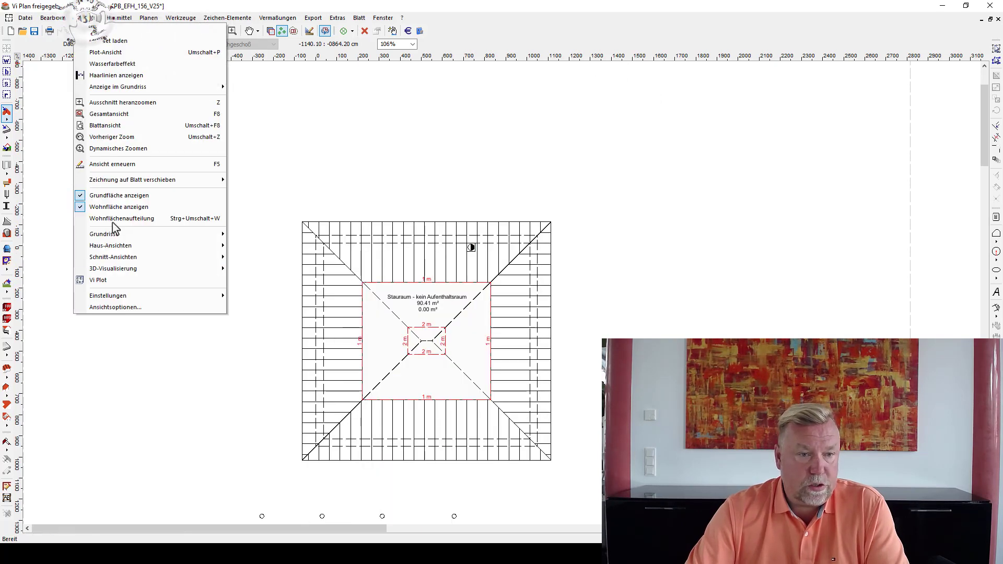
Choose the roof variant 'ab Geschossbereich gestrichelt und oberhalb ohne Darstellung'
left_click(121, 309)
left_click(606, 125)
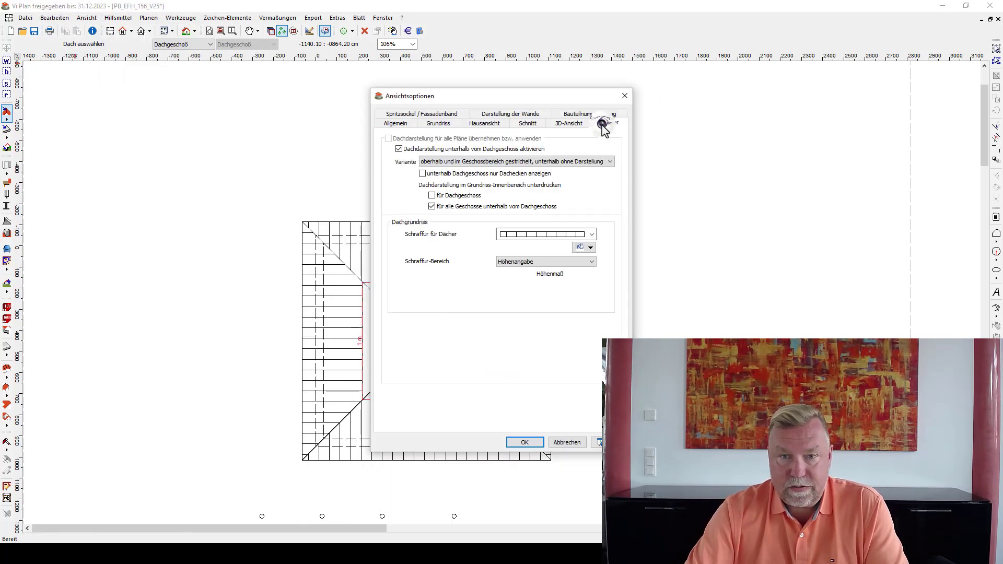
left_click(609, 163)
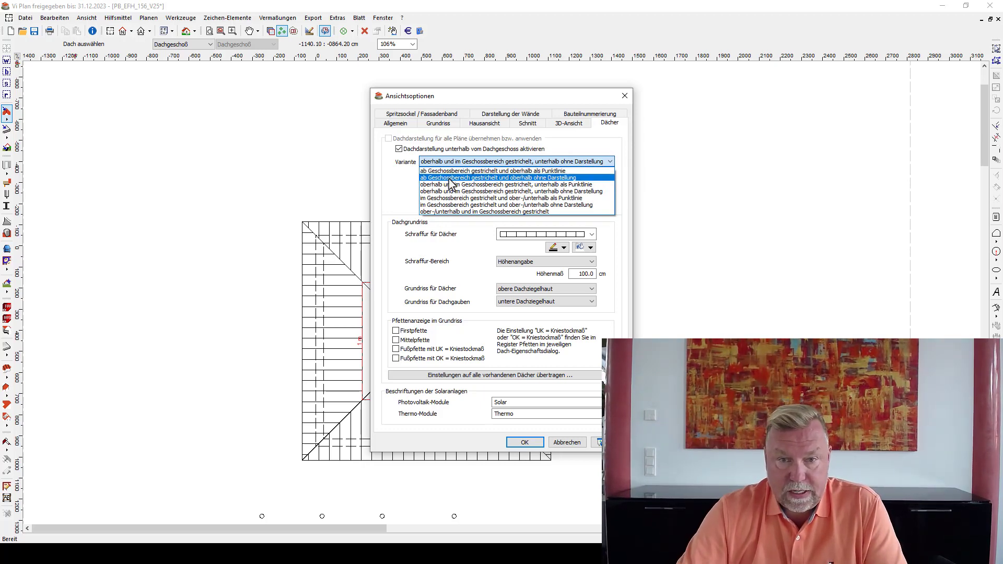
left_click(450, 177)
Confirm the new roof variant and bring up Ansichtsoptionen again over the Dachgeschoß
left_click(523, 442)
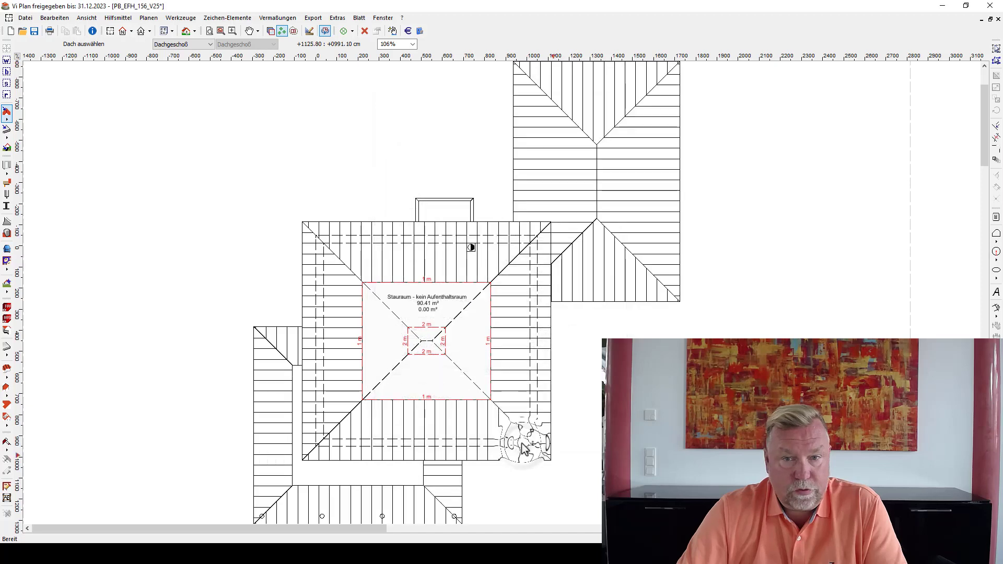
left_click(184, 44)
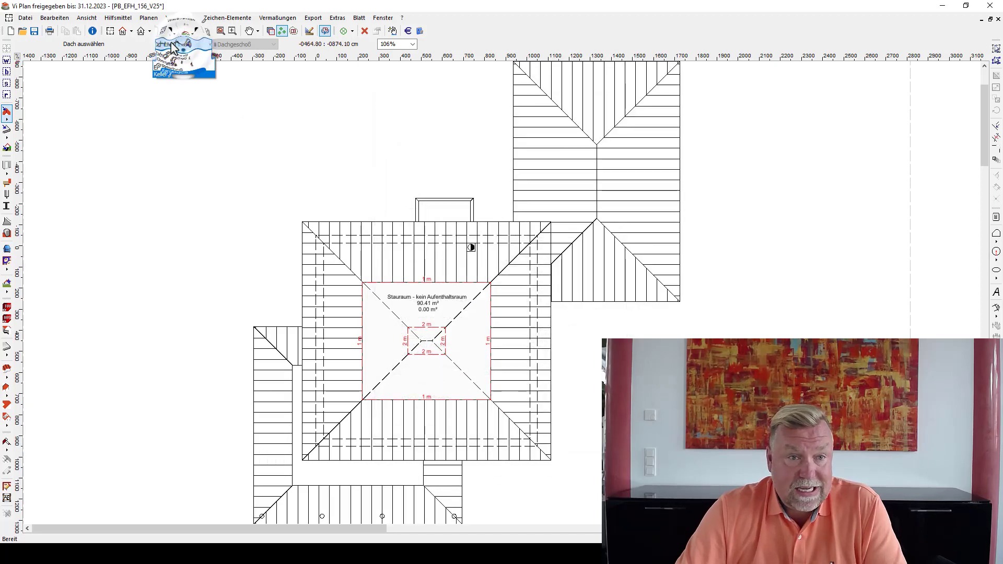
left_click(91, 22)
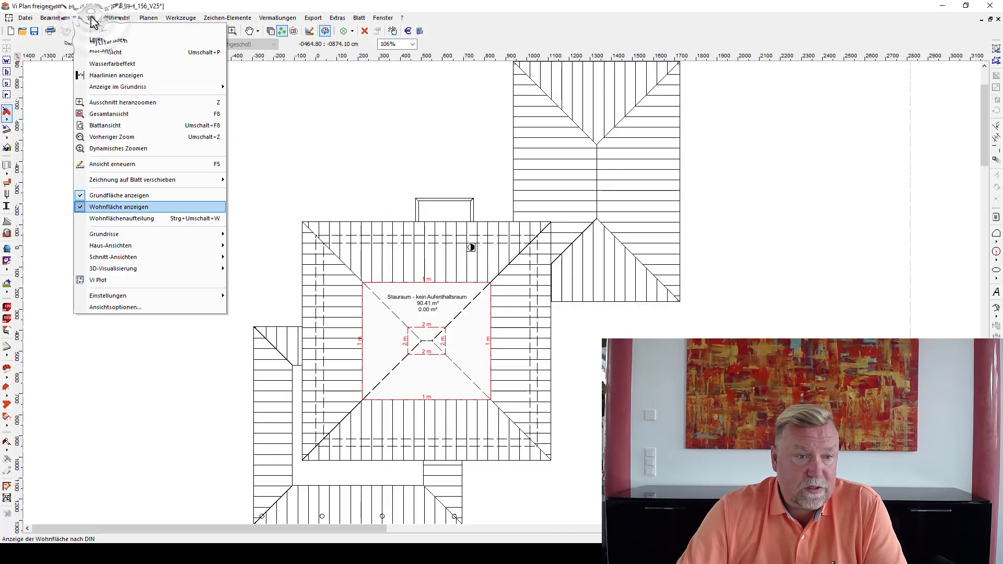
left_click(133, 314)
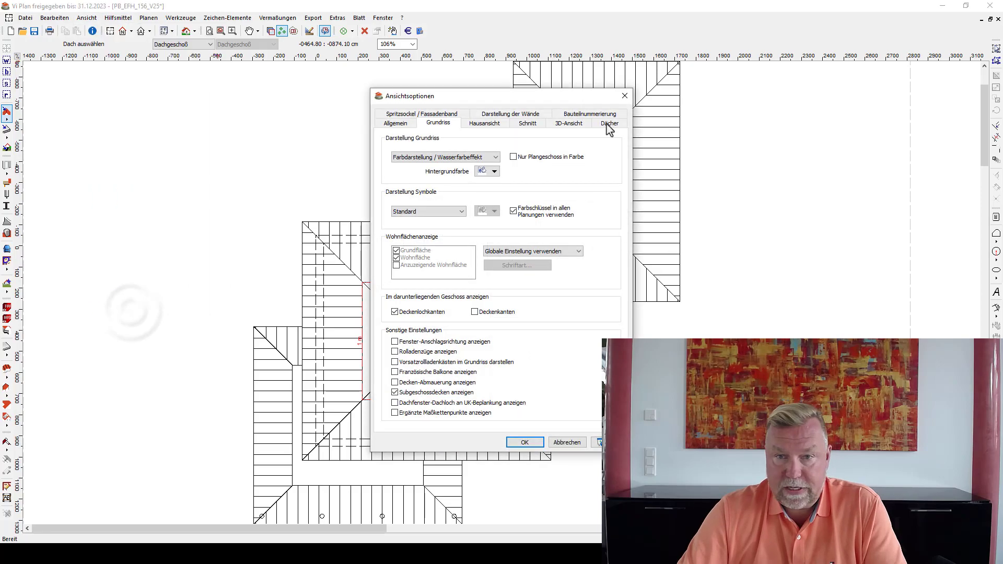